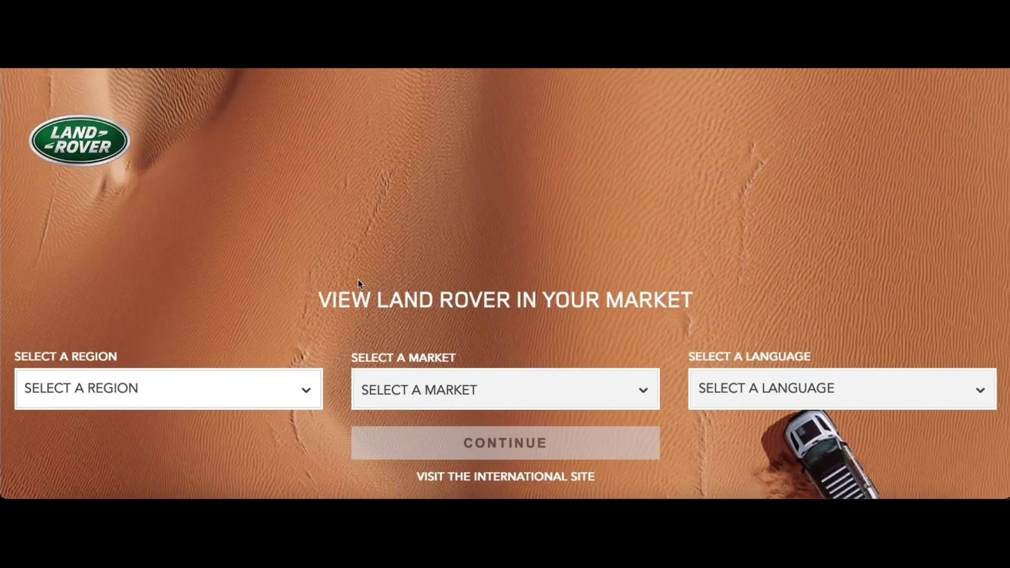
- Choose North / Central America from the Select a Region list
left_click(310, 387)
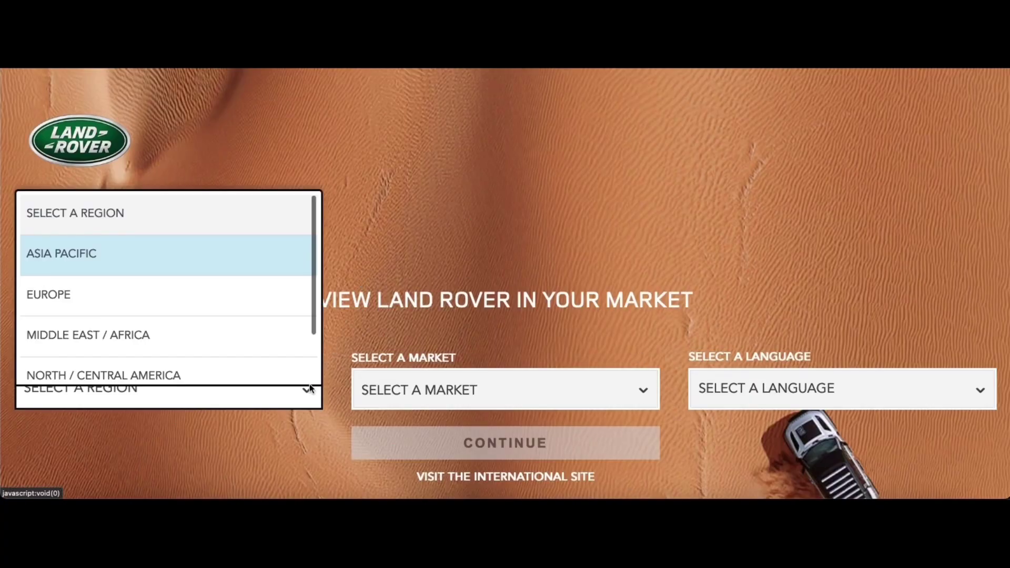
left_click(257, 375)
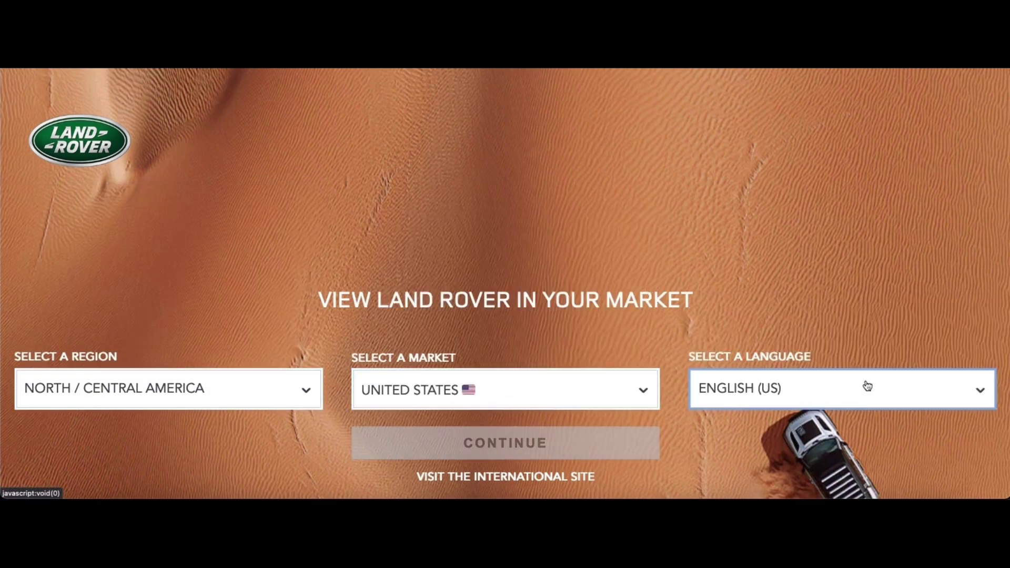
- Continue to InControl for the United States market and start a new account
left_click(530, 437)
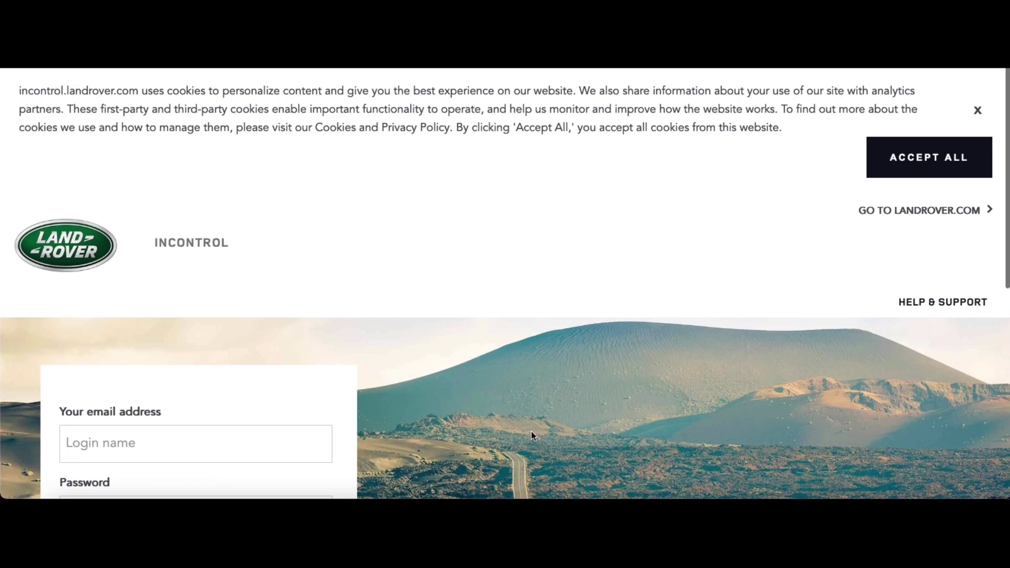
scroll(168, 304, "down", 3)
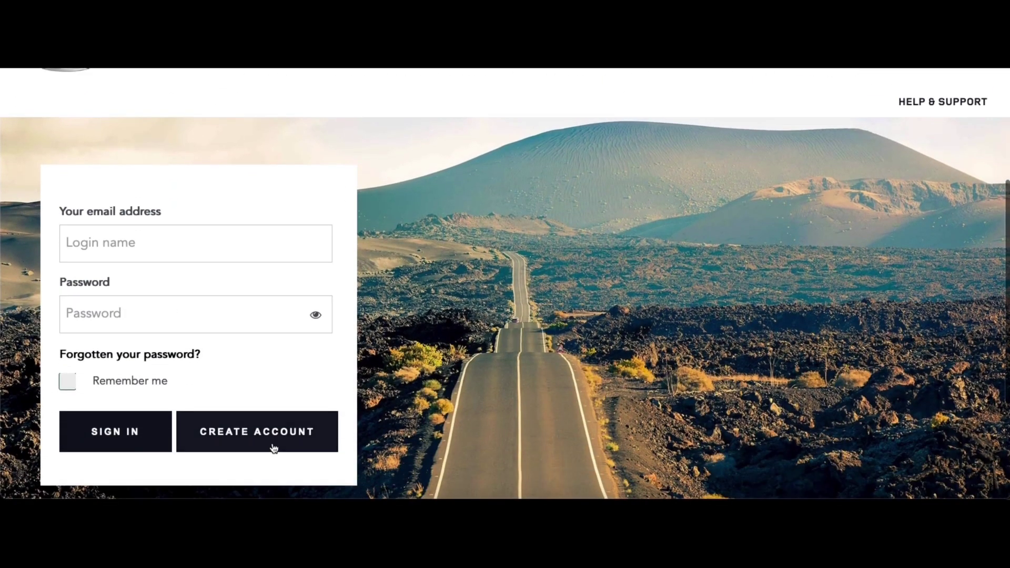
left_click(276, 450)
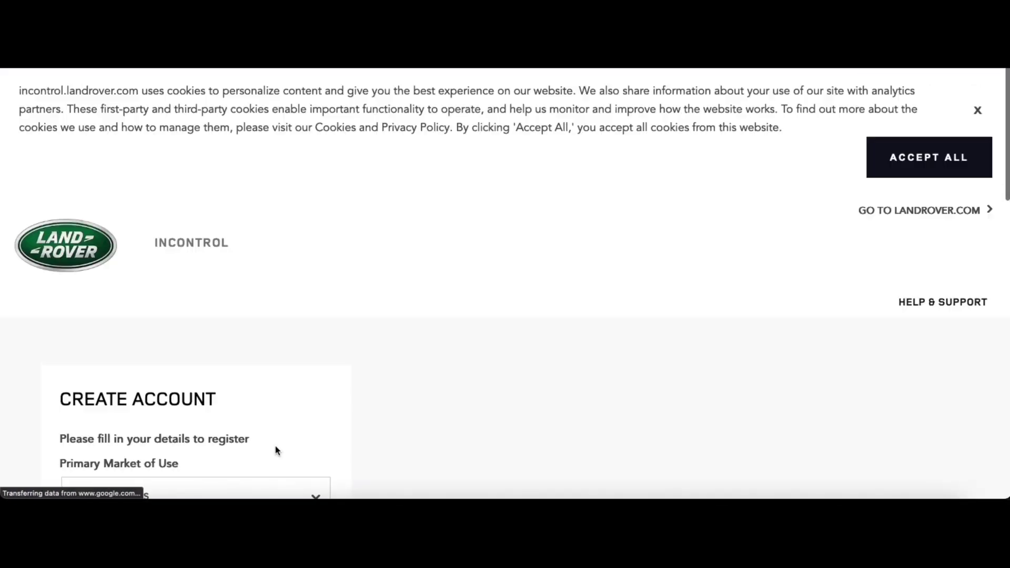
scroll(204, 337, "down", 3)
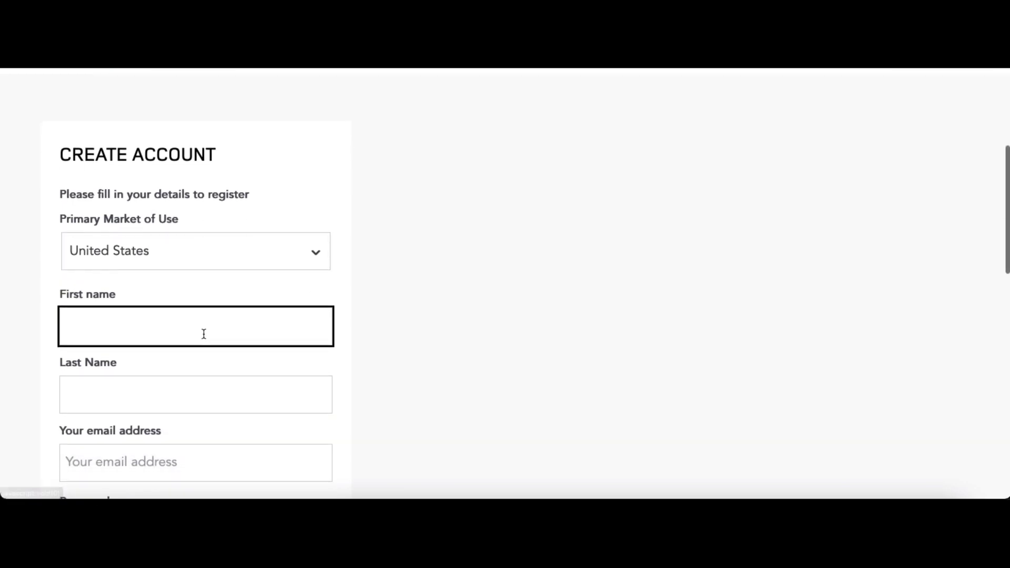
- Fill in the account holder's first name, last name, e-mail address and password
left_click(203, 341)
scroll(203, 342, "down", 2)
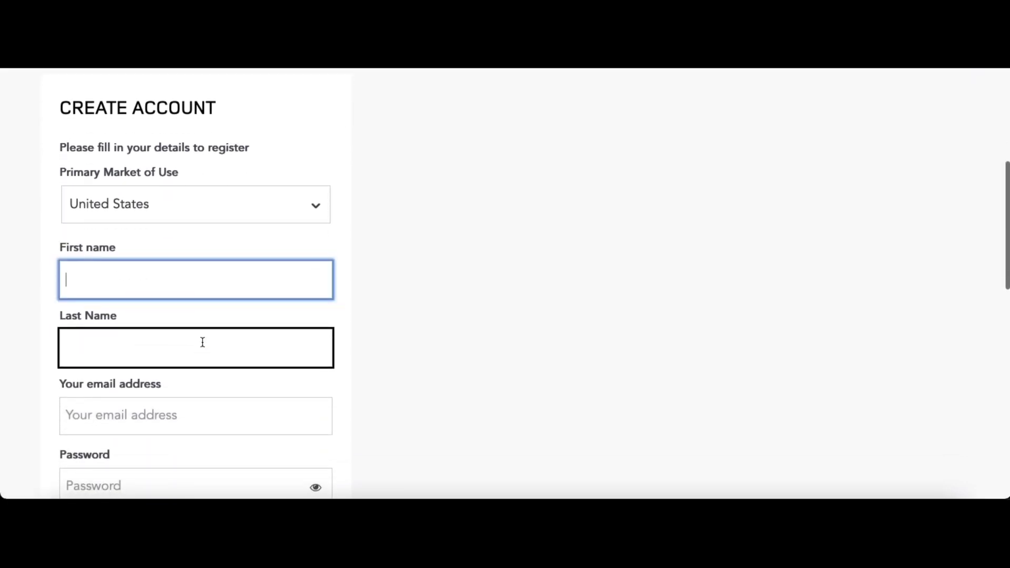
left_click(203, 342)
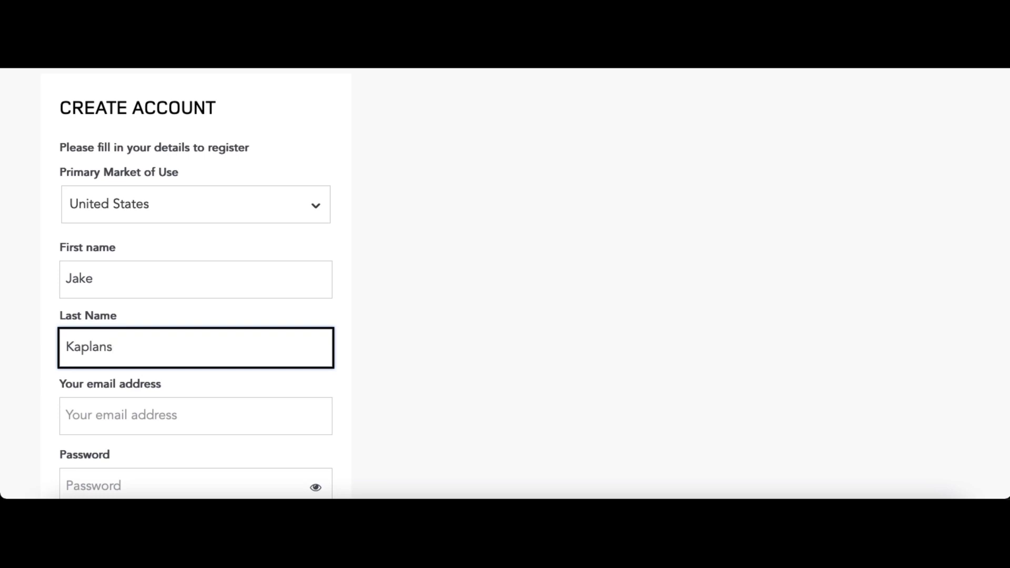
left_click(196, 415)
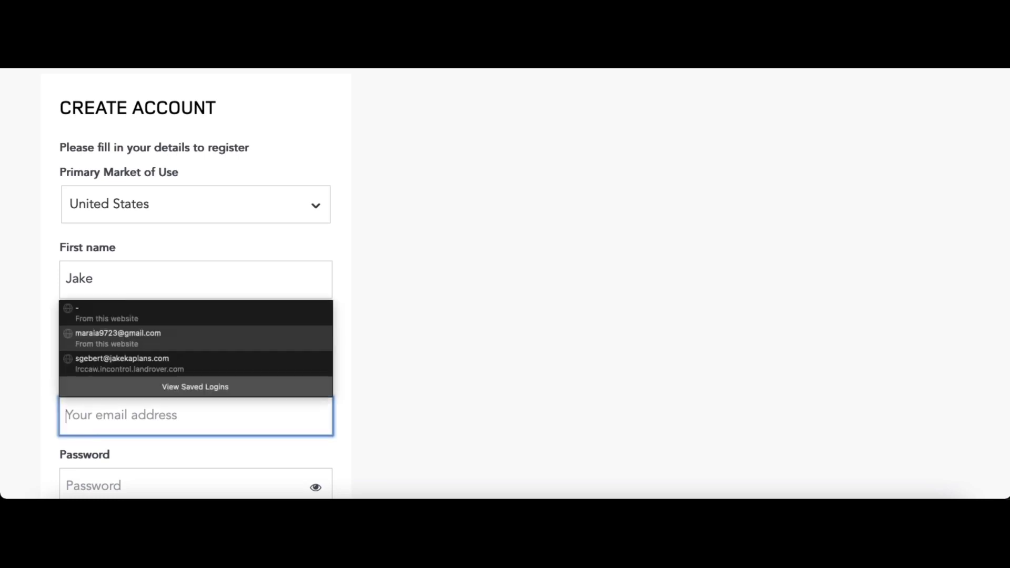
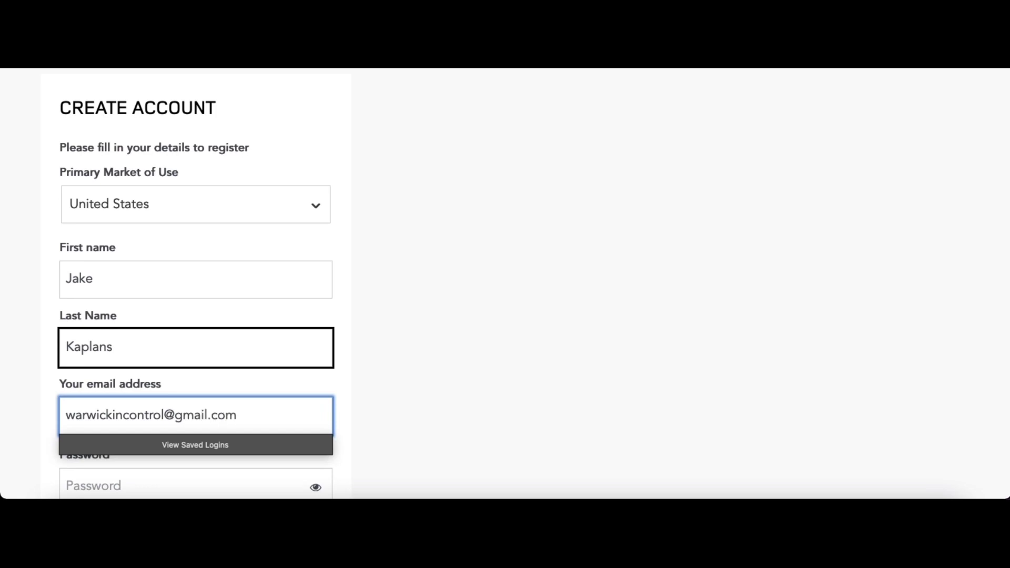
scroll(196, 284, "down", 3)
left_click(188, 361)
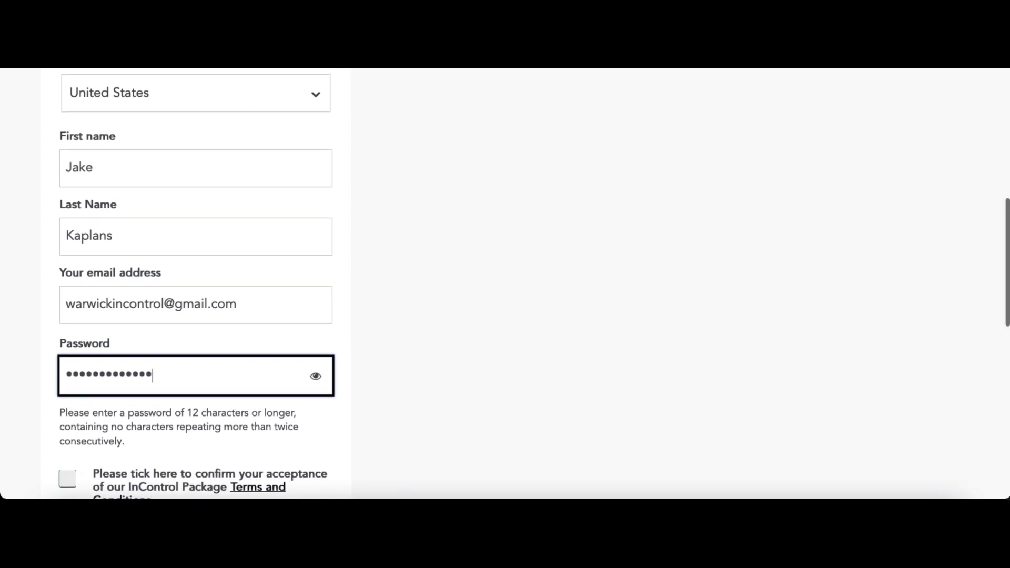
- Accept the Package Terms and Conditions and privacy policy consents
scroll(221, 347, "down", 3)
scroll(31, 373, "down", 2)
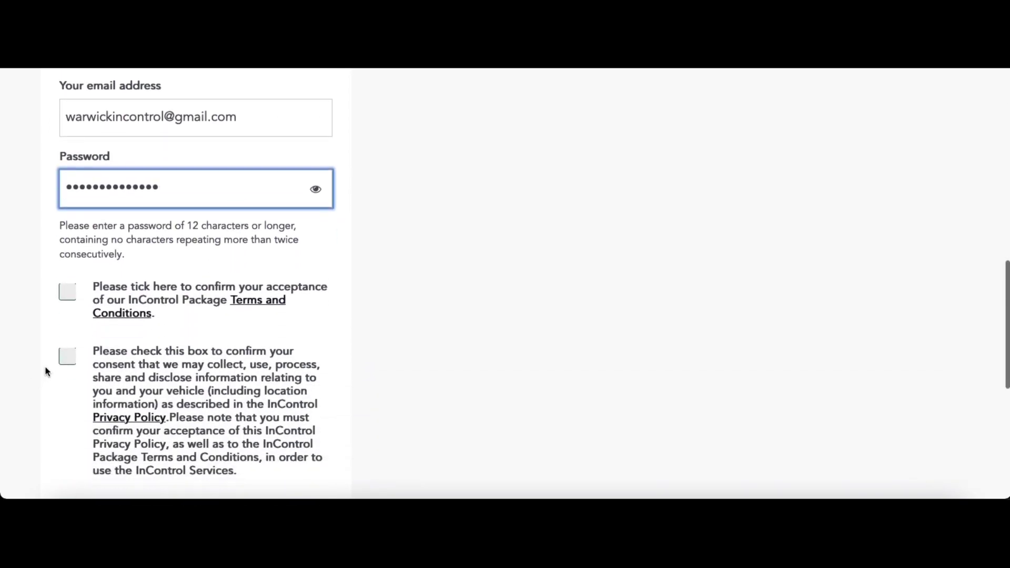
left_click(68, 291)
left_click(67, 357)
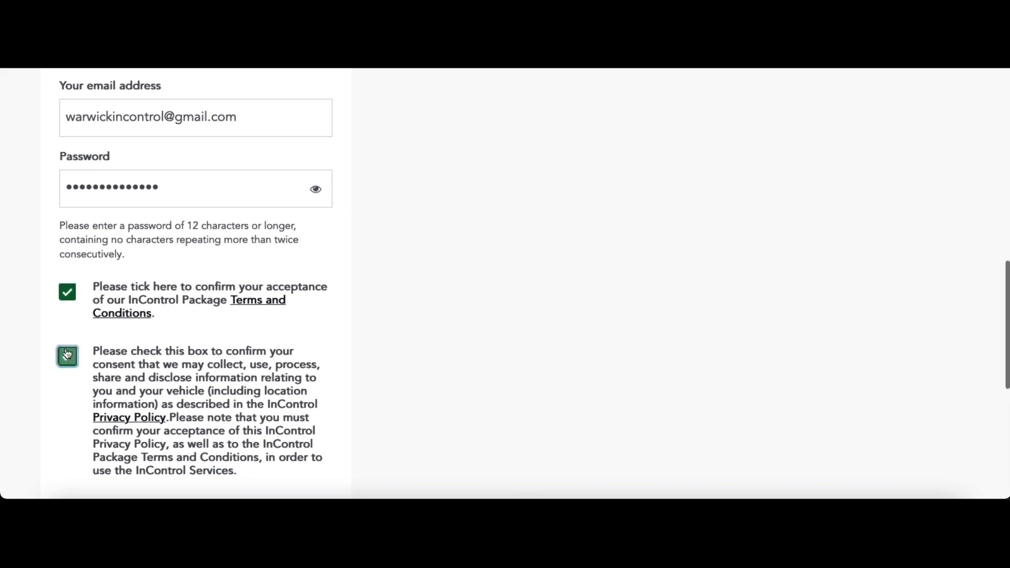
left_click(257, 305)
left_click(898, 451)
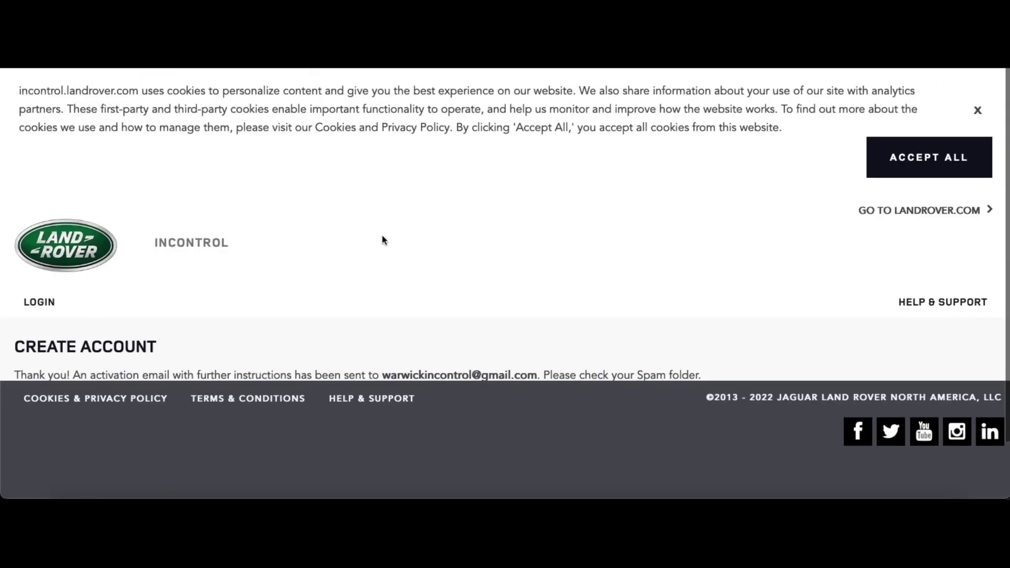
scroll(383, 231, "down", 1)
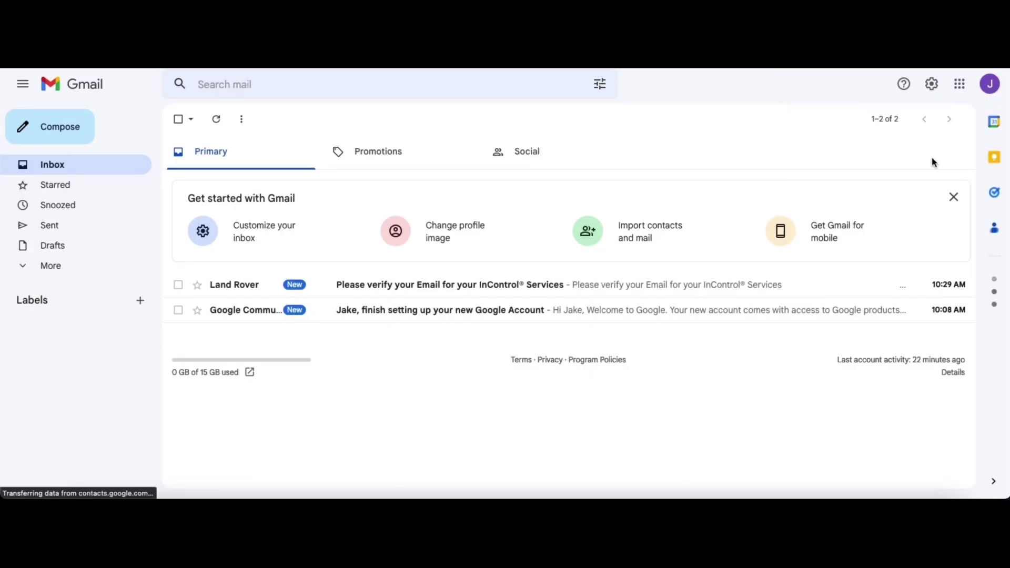
- Open the verification email, then sign in with the account e-mail and password, not saving the login
left_click(611, 289)
scroll(611, 258, "down", 6)
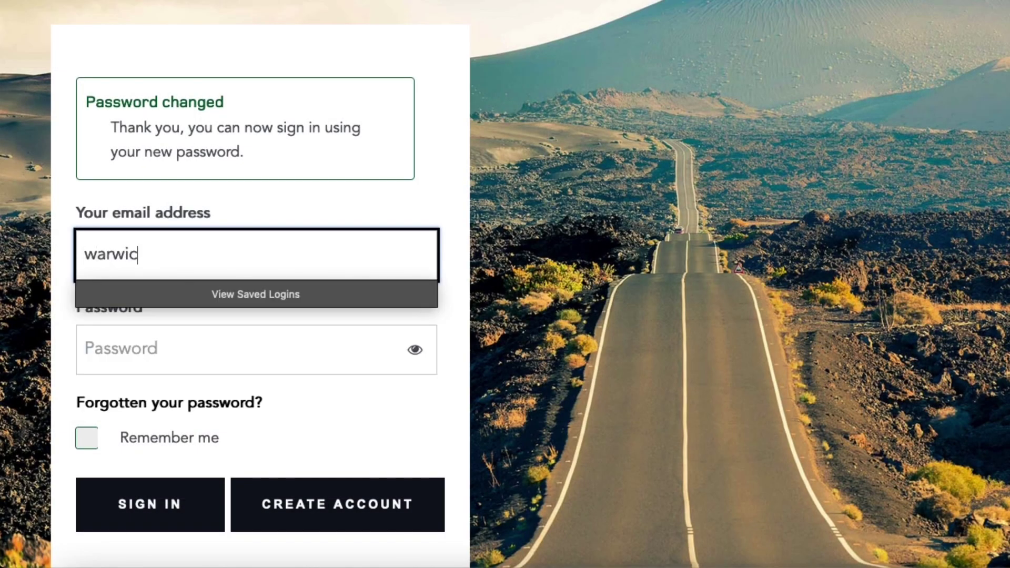
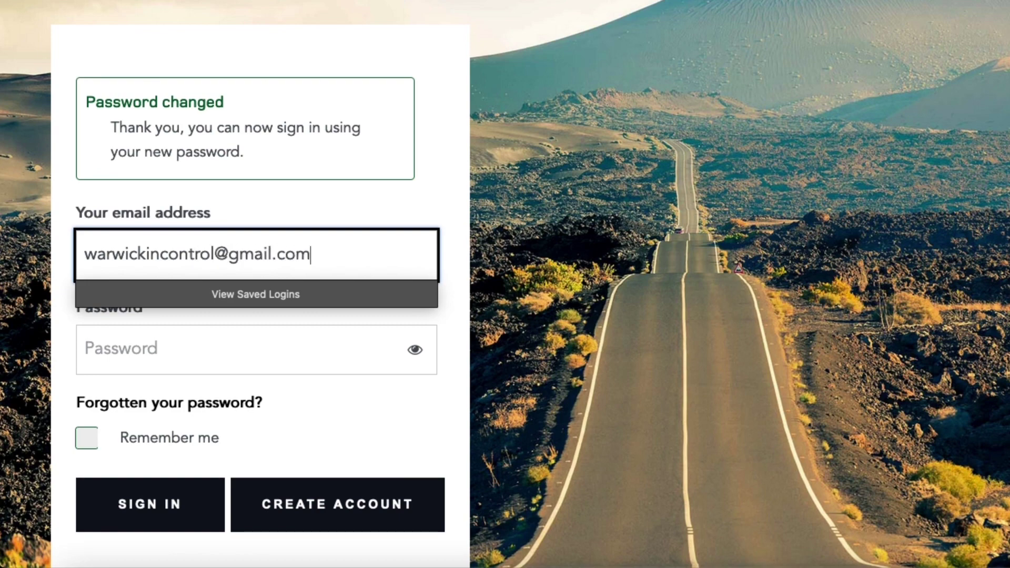
left_click(252, 349)
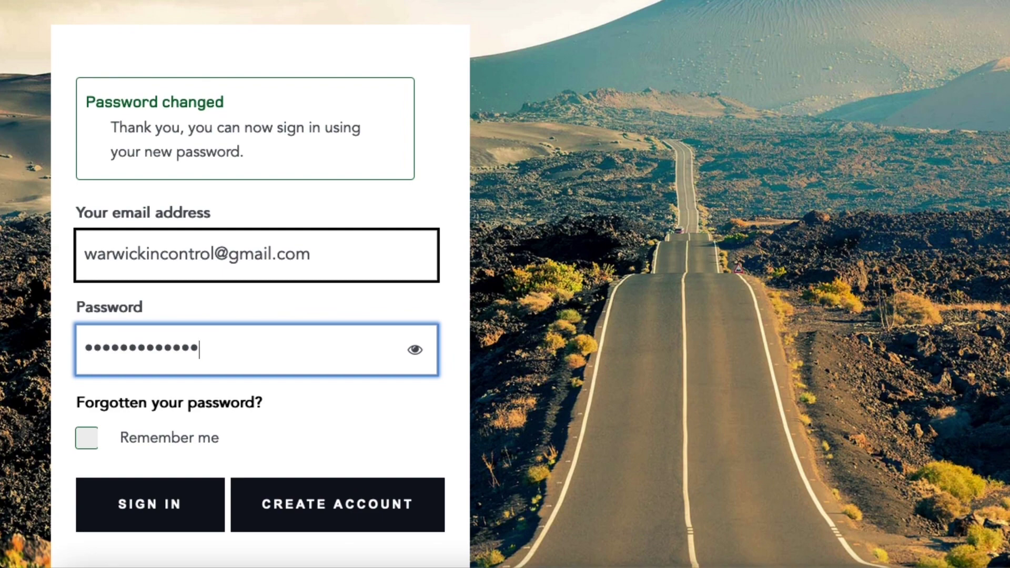
left_click(180, 514)
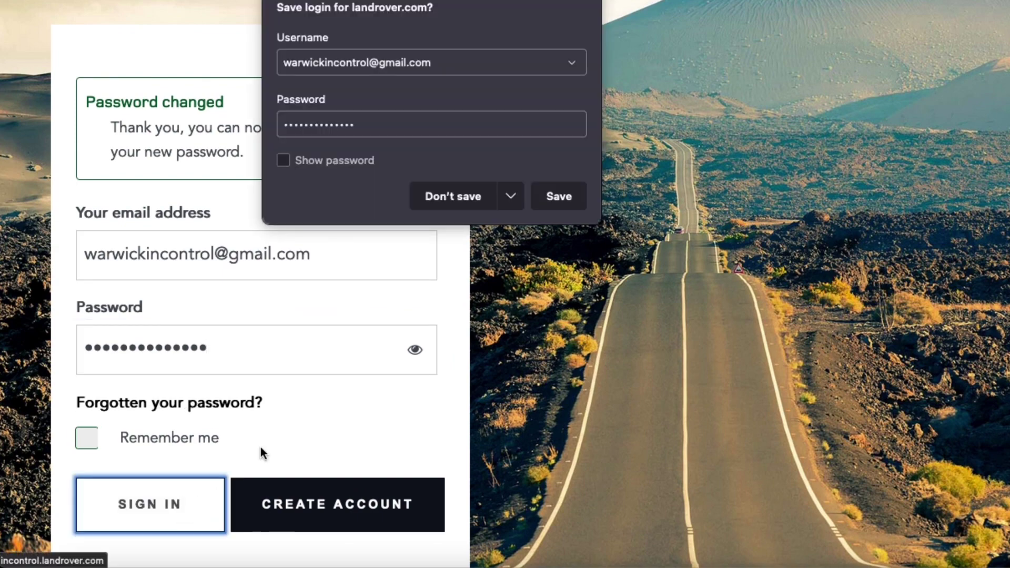
left_click(487, 197)
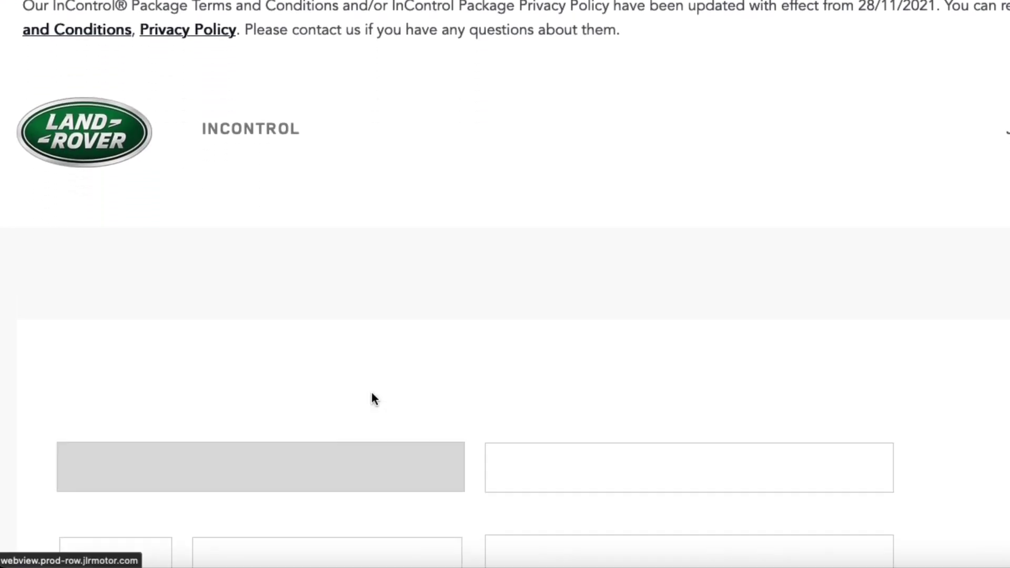
- Enter the 4-digit account PIN and repeat it to confirm
scroll(372, 399, "down", 10)
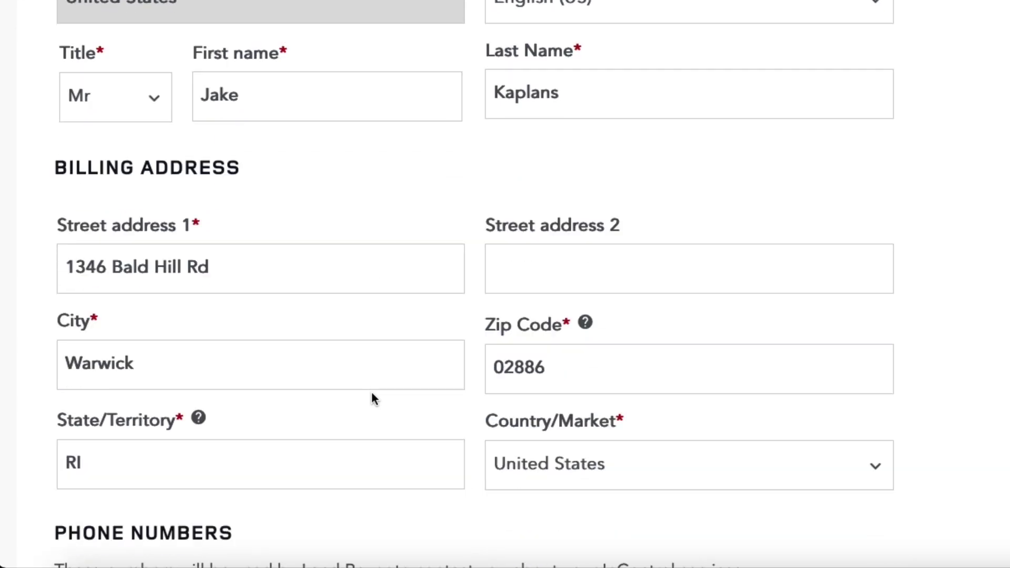
scroll(372, 399, "down", 12)
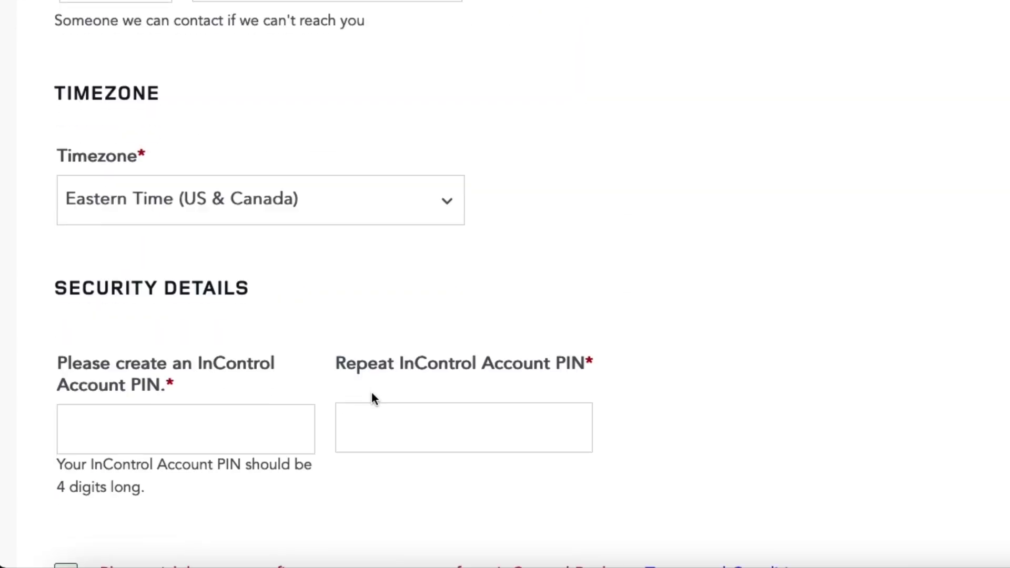
left_click(200, 334)
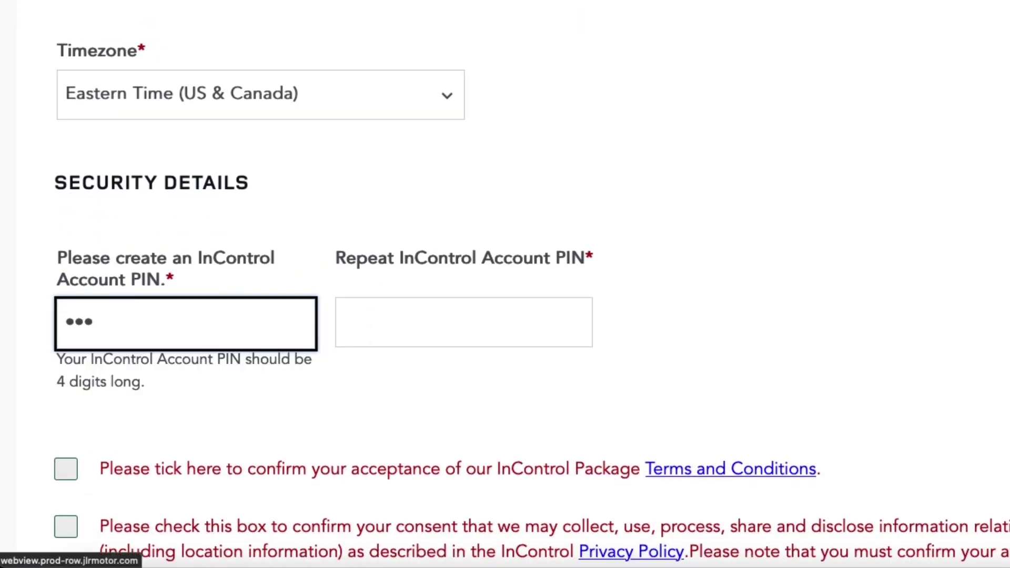
left_click(435, 334)
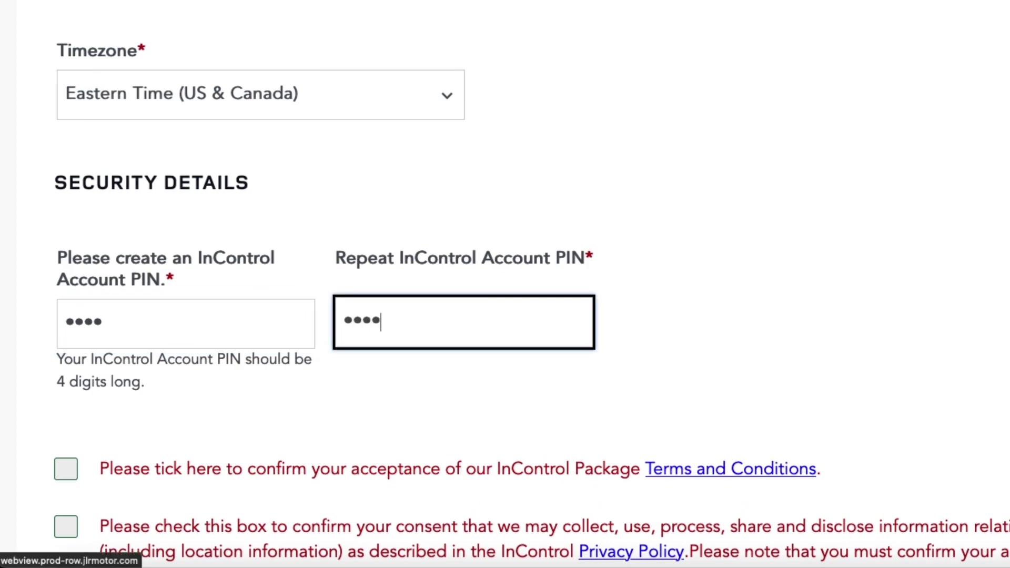
- Accept the Package Terms and vehicle and location data consent, reviewing both documents
scroll(277, 330, "down", 3)
left_click(67, 308)
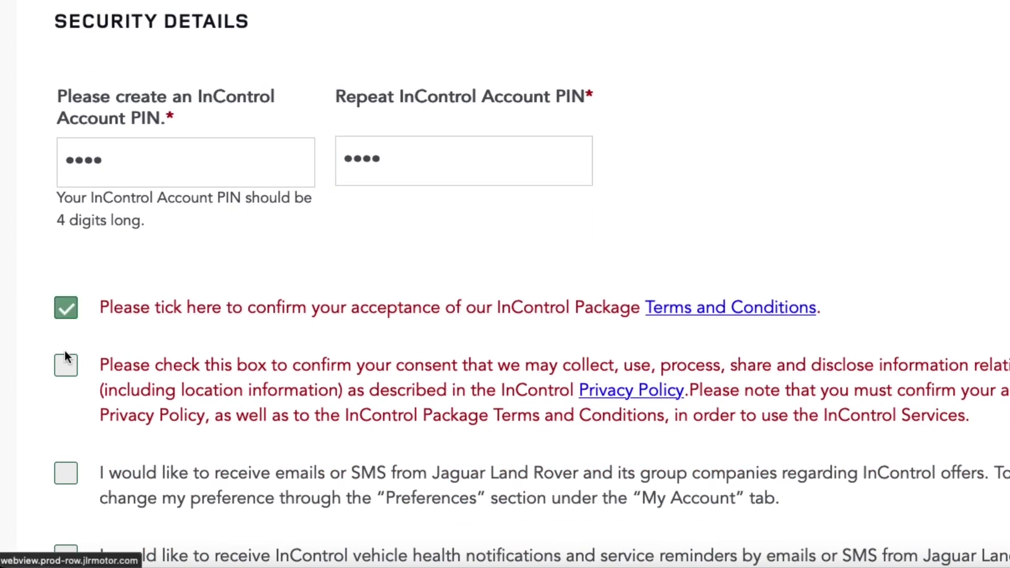
left_click(67, 364)
scroll(90, 370, "down", 1)
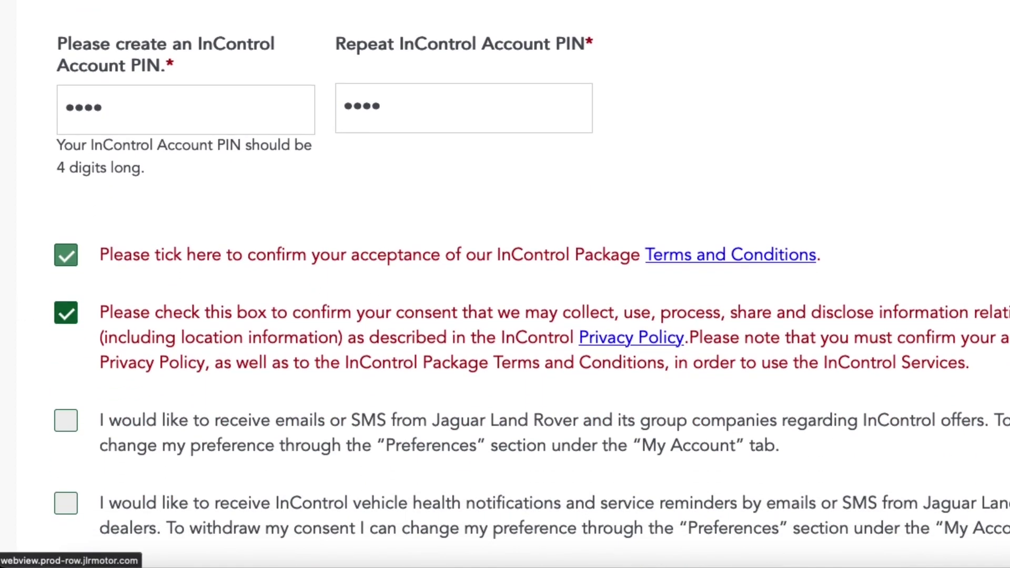
left_click(775, 268)
scroll(769, 354, "up", 1)
left_click(673, 354)
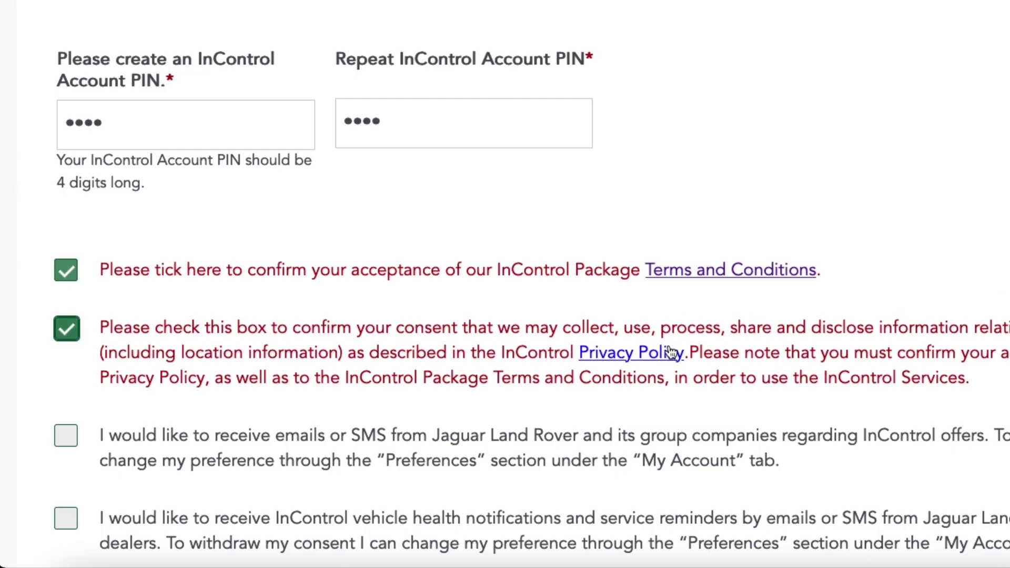
scroll(943, 277, "down", 5)
scroll(984, 251, "up", 1)
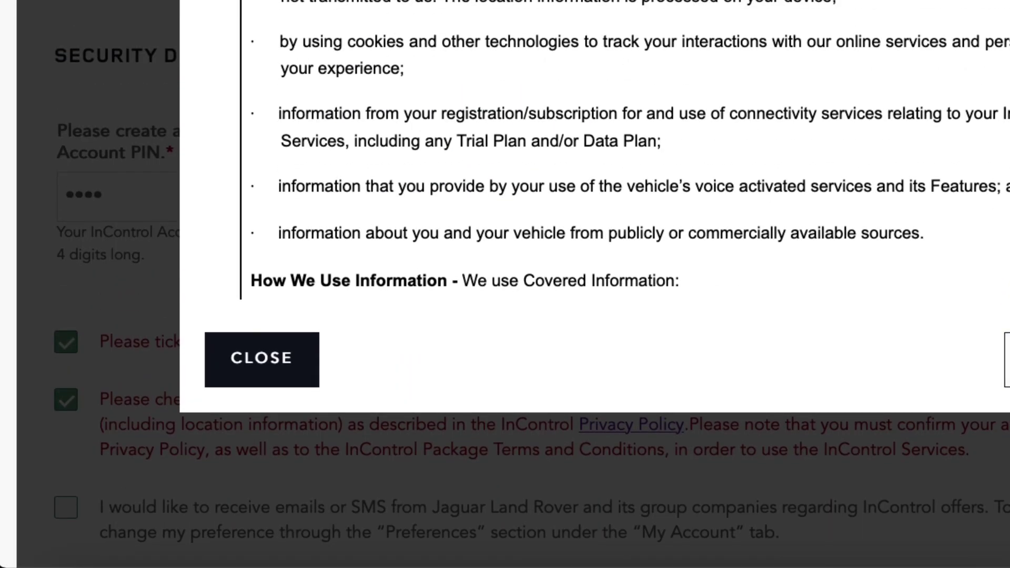
left_click(261, 359)
scroll(429, 318, "down", 3)
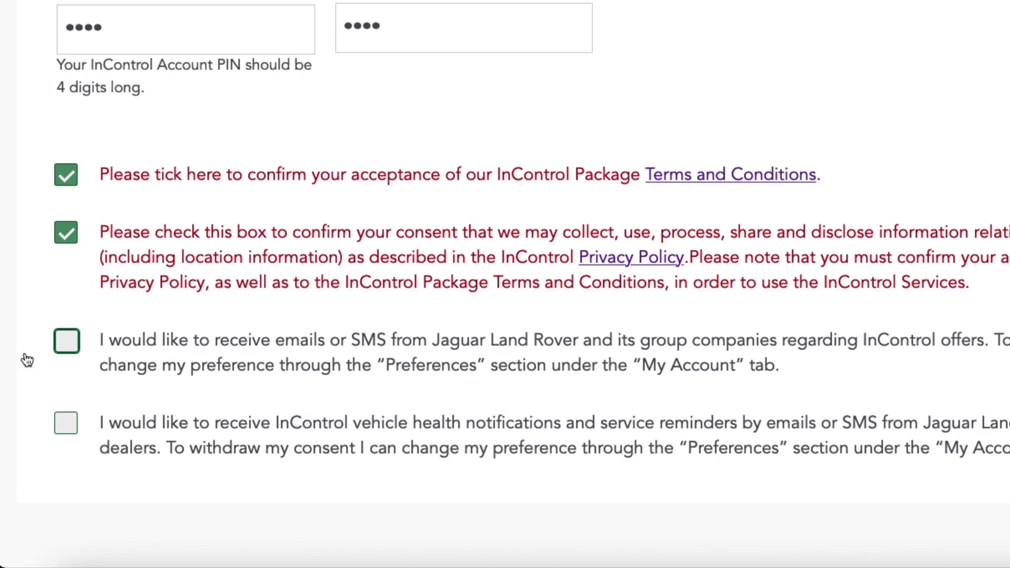
- Opt in to email/SMS offers and vehicle health notifications, then start adding a vehicle
left_click(62, 343)
left_click(68, 424)
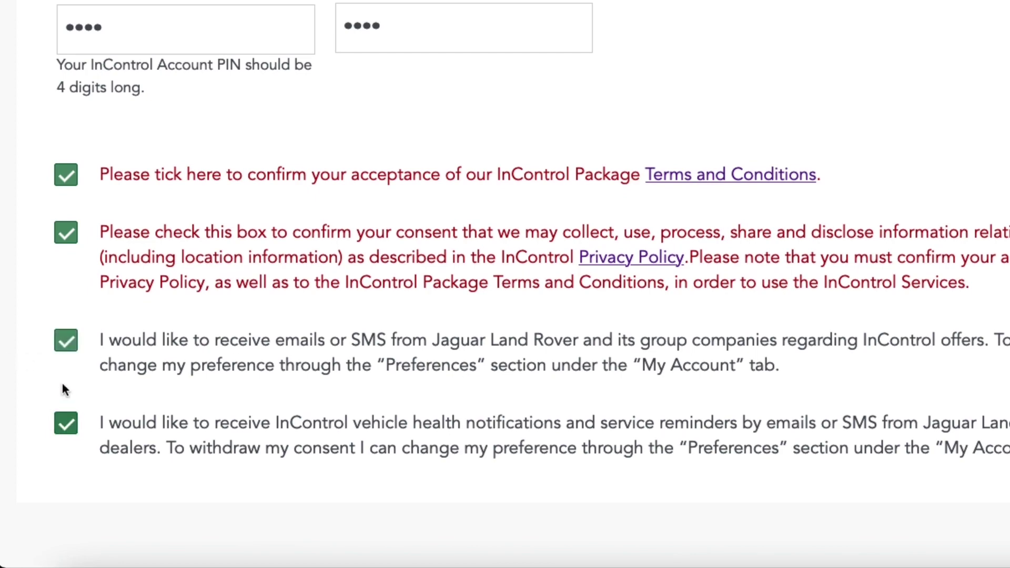
scroll(654, 472, "down", 1)
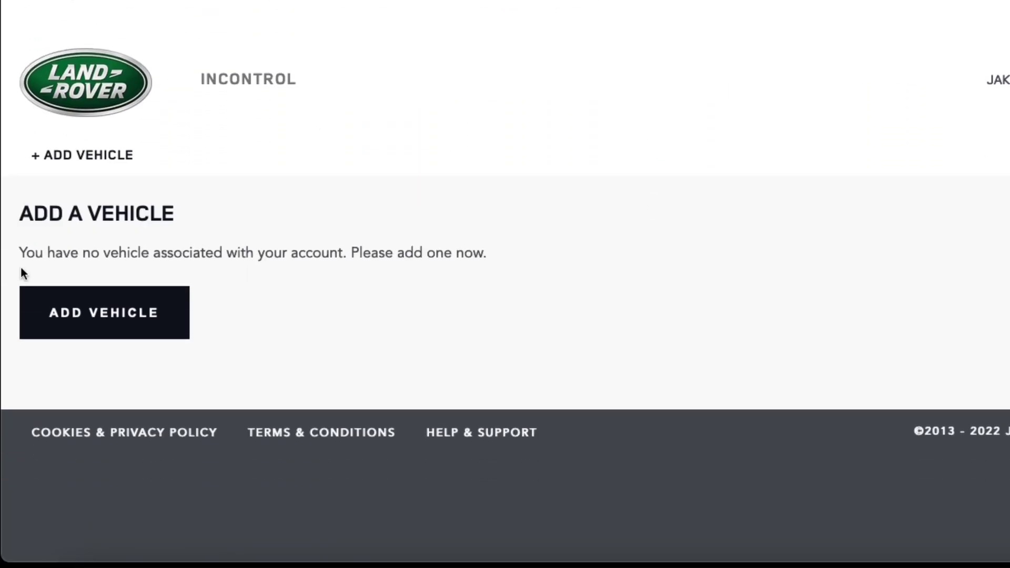
left_click(121, 335)
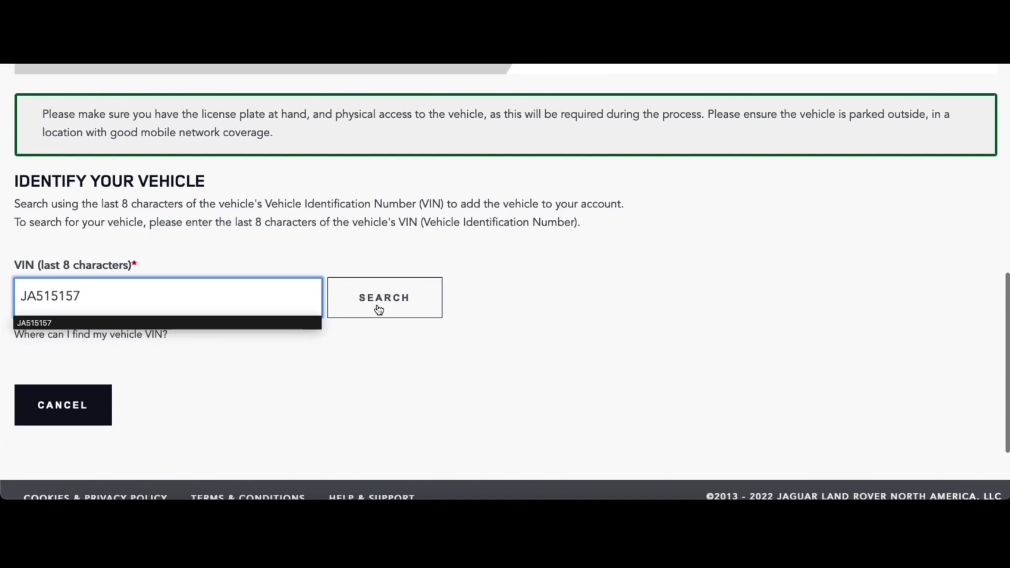
- Search the VIN and tick all four InControl and AT&T consent boxes
left_click(379, 309)
scroll(309, 273, "down", 8)
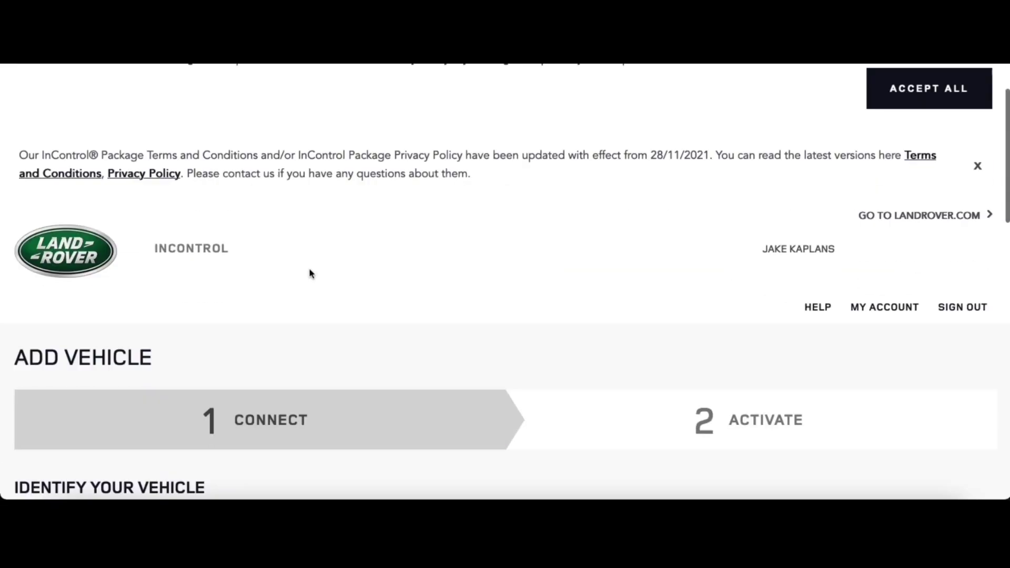
scroll(310, 272, "down", 1)
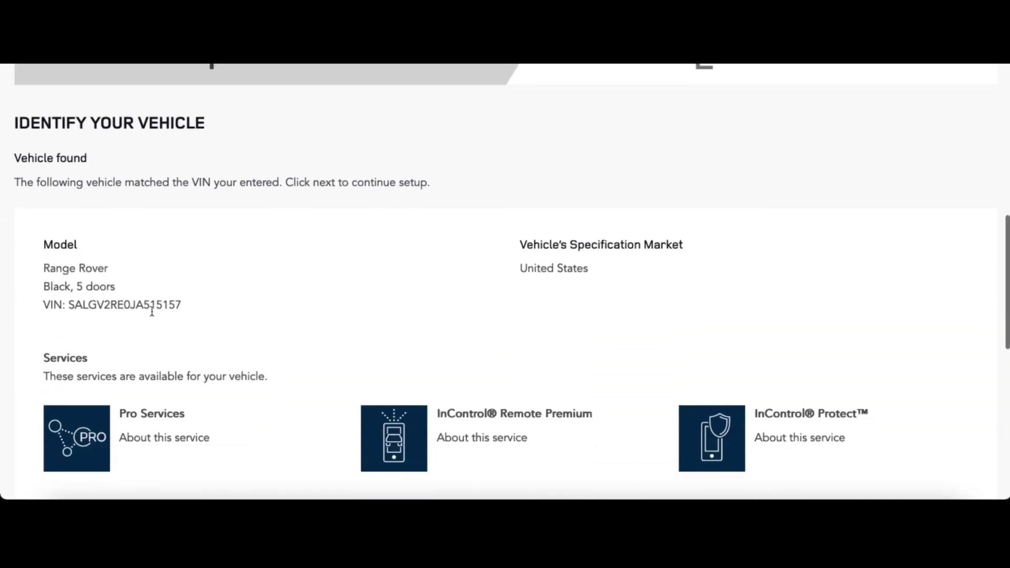
scroll(369, 297, "down", 7)
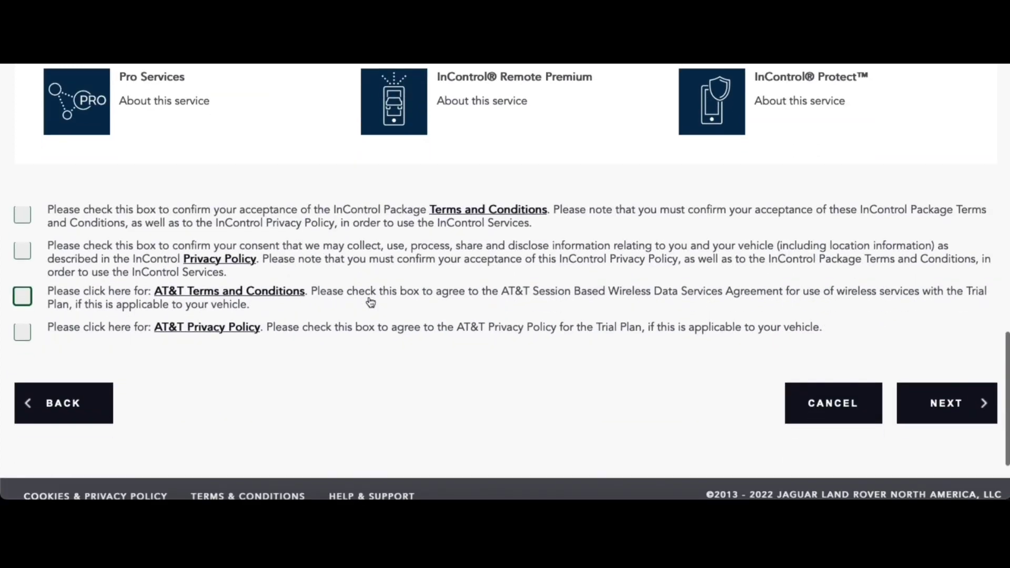
left_click(23, 215)
left_click(23, 251)
left_click(22, 297)
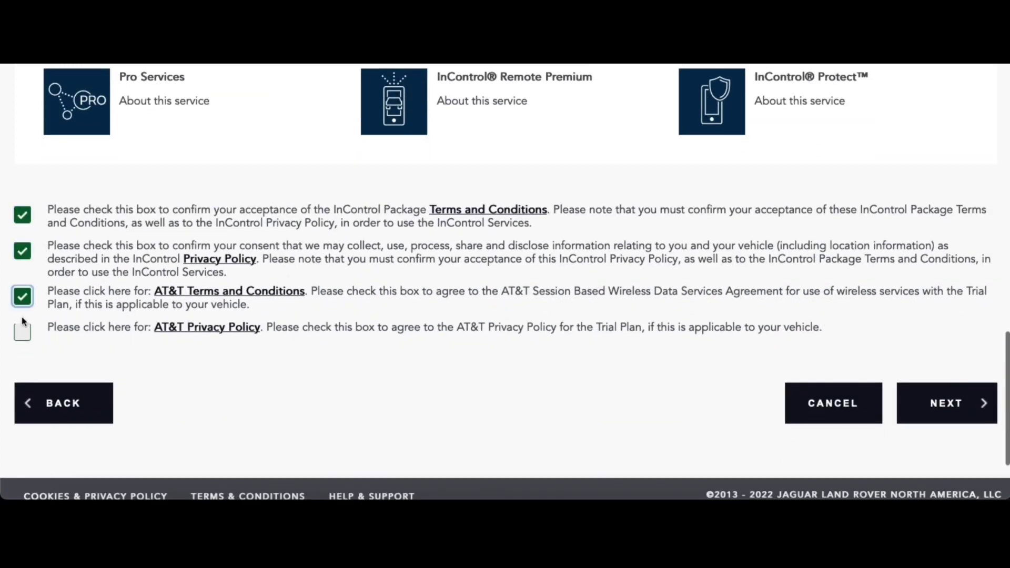
left_click(22, 332)
- Accept the InControl Terms, Privacy Policy and AT&T terms, then continue
left_click(447, 213)
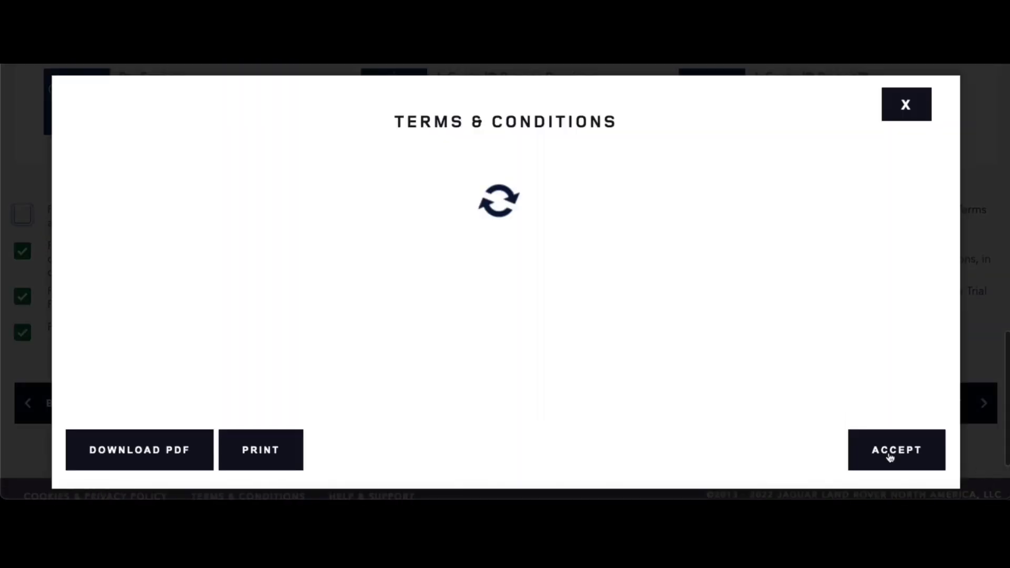
left_click(877, 451)
left_click(221, 262)
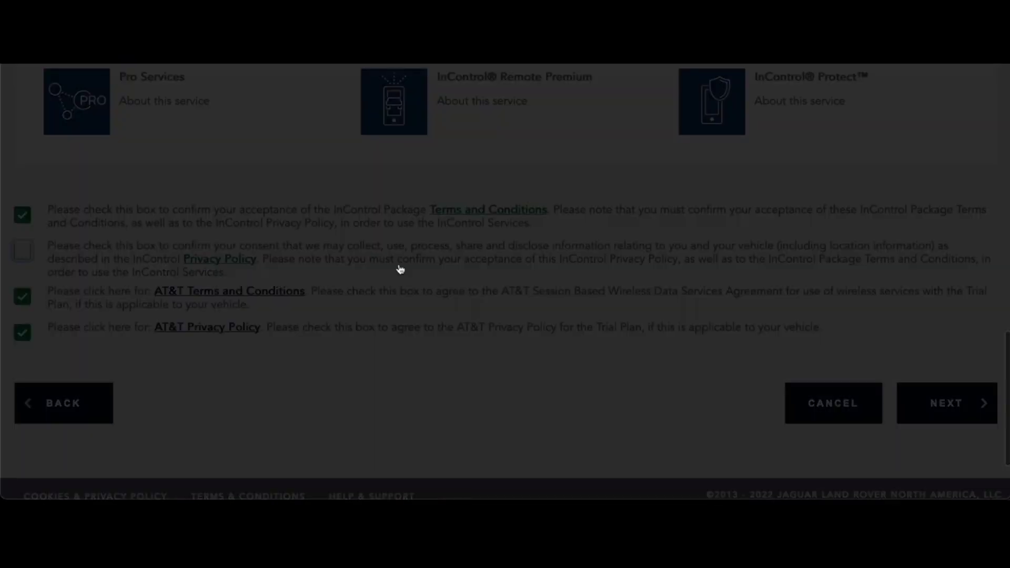
left_click(884, 447)
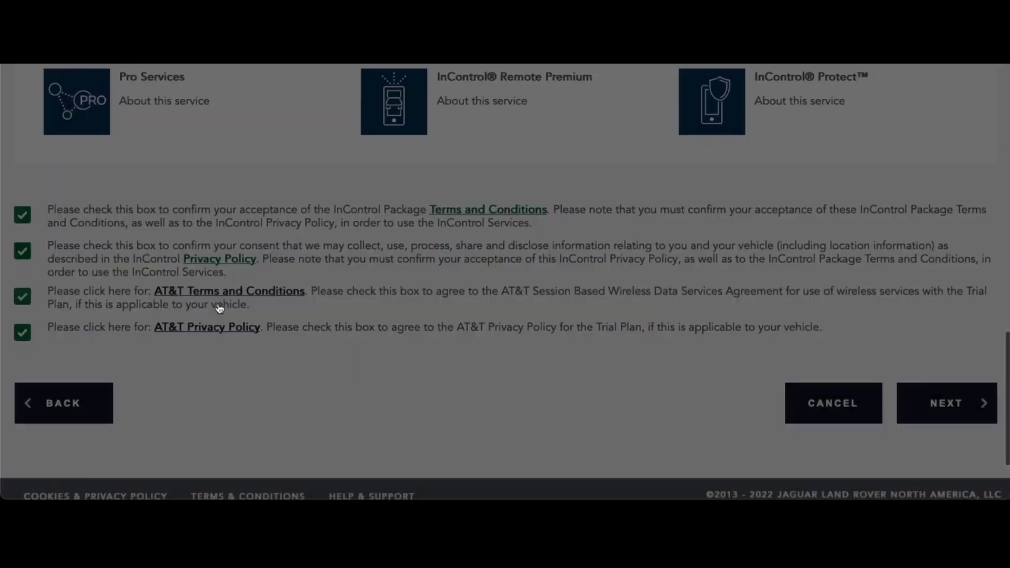
left_click(215, 298)
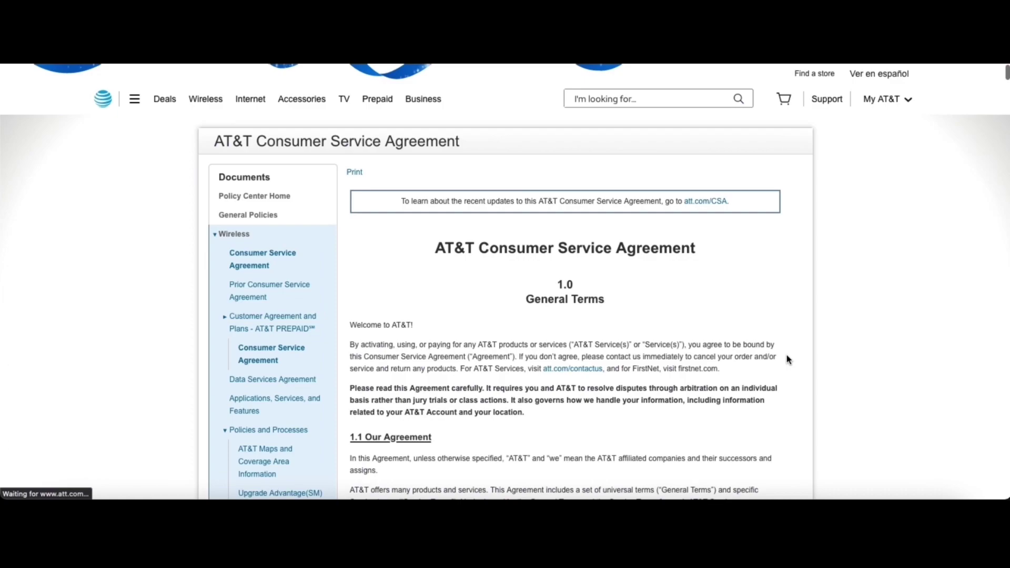
left_click(583, 298)
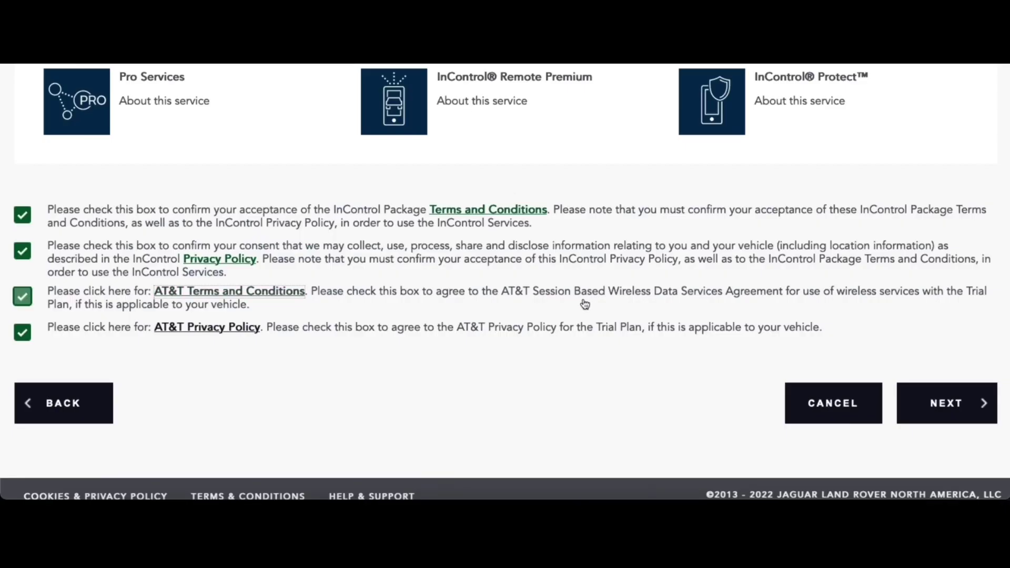
scroll(582, 294, "down", 1)
left_click(378, 311)
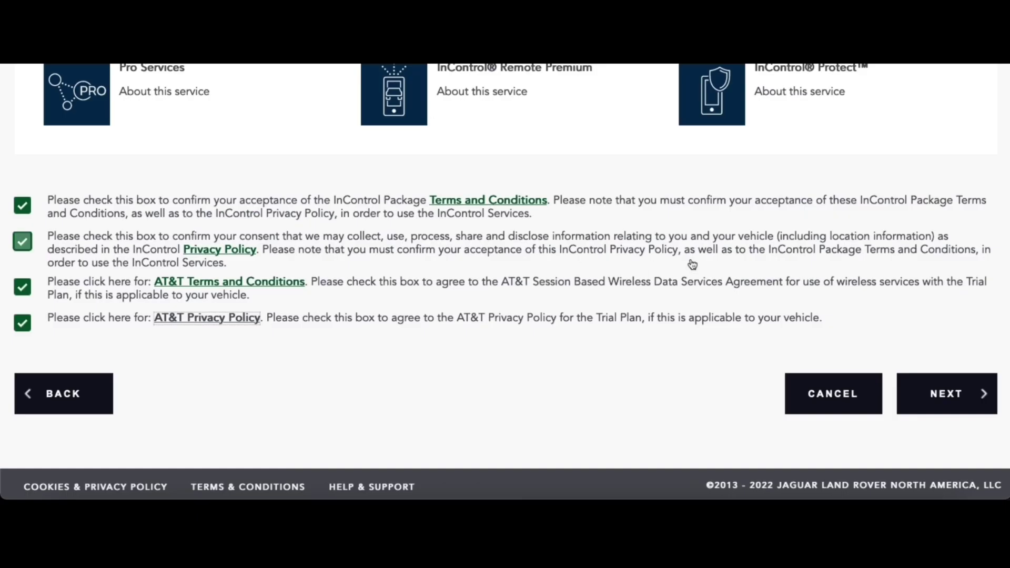
left_click(948, 395)
left_click(956, 393)
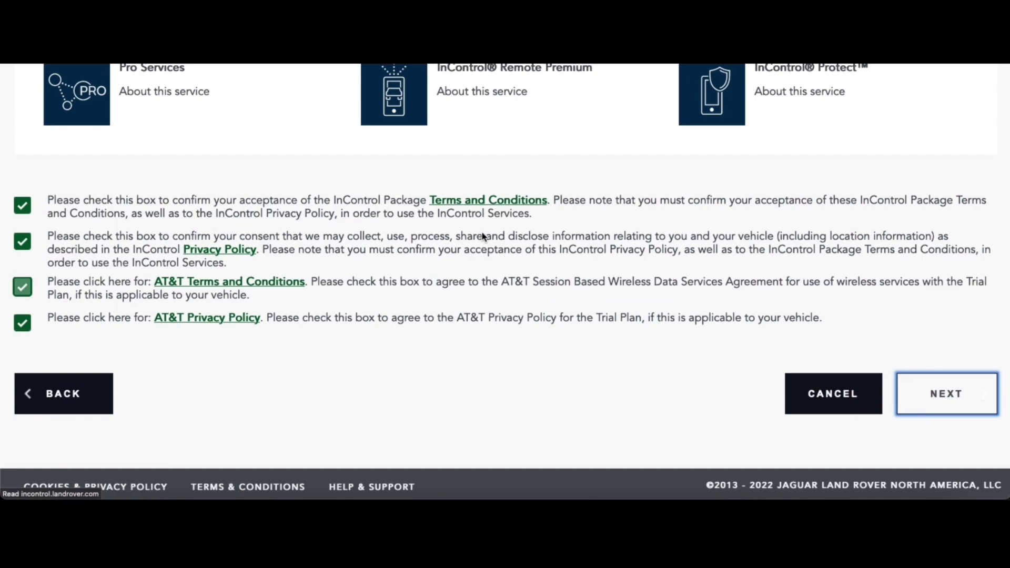
- Start the vehicle connection with Get Started and wait for the car's assistance button confirmation
scroll(483, 237, "up", 3)
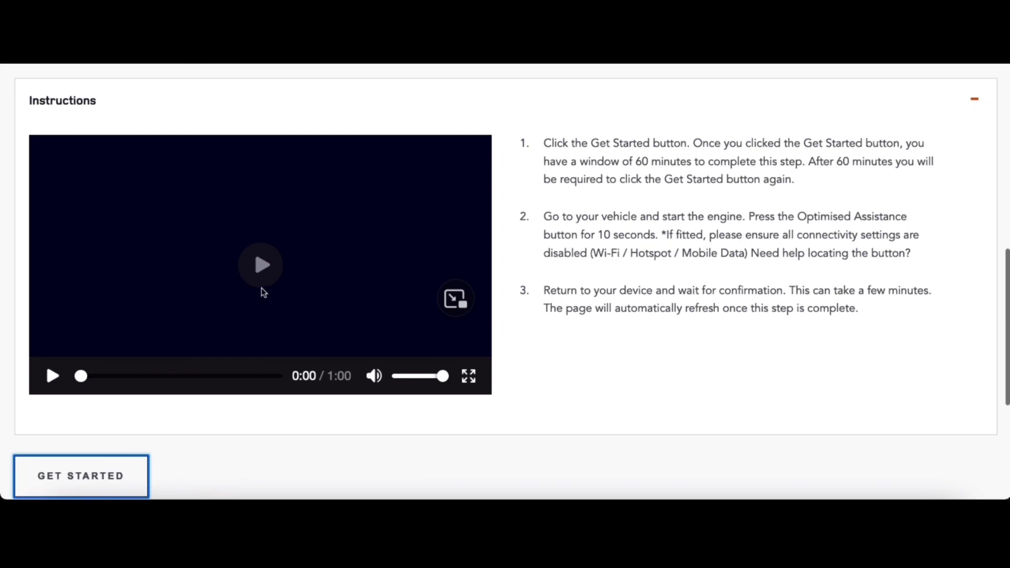
scroll(264, 293, "down", 3)
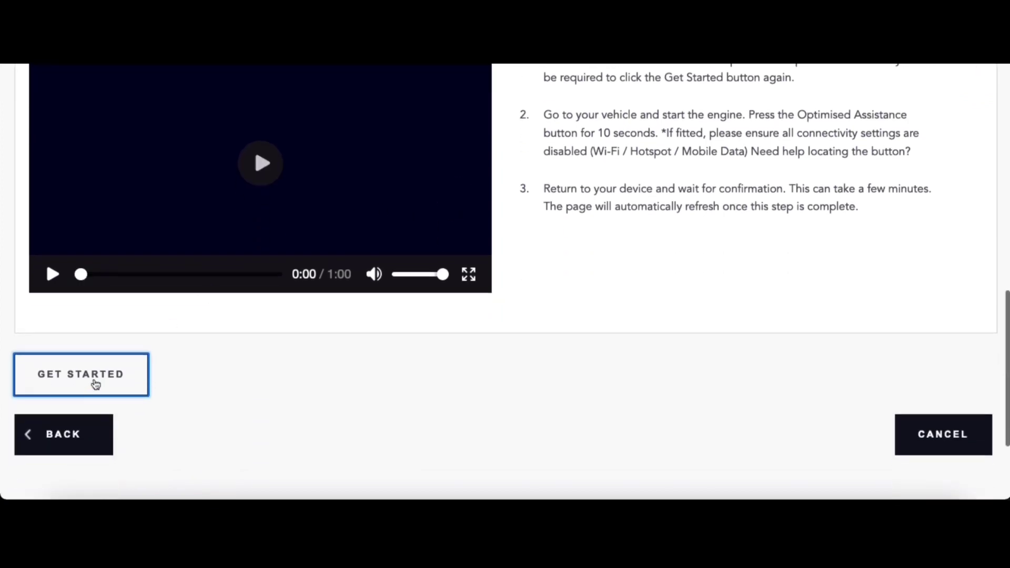
left_click(94, 381)
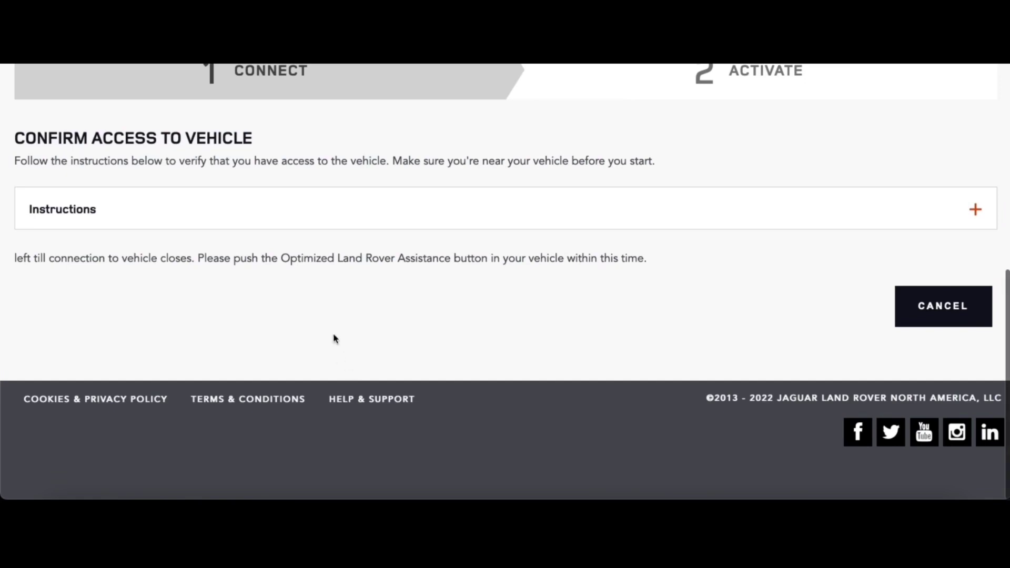
scroll(349, 354, "up", 5)
scroll(335, 339, "down", 3)
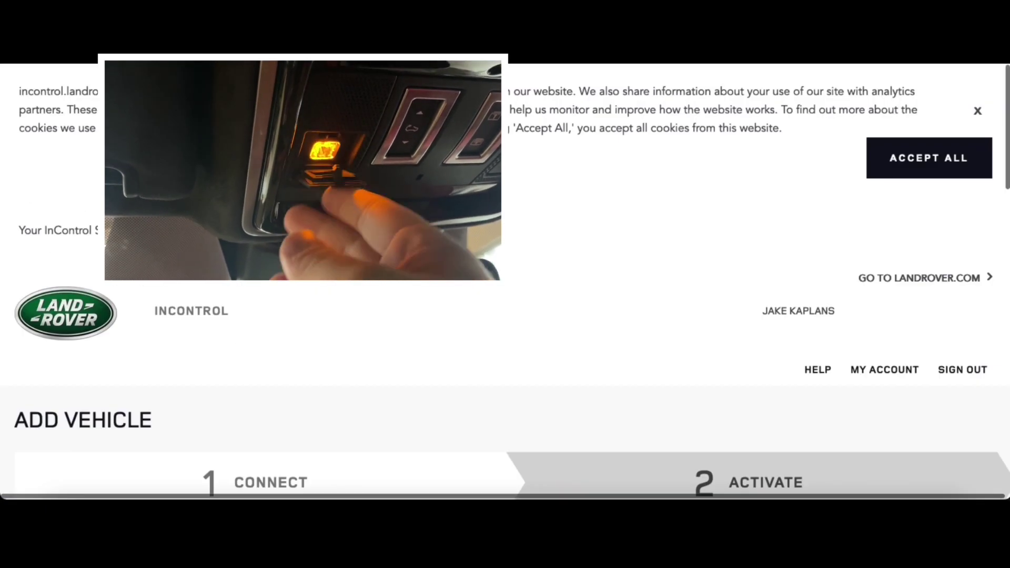
- Give the vehicle the nickname Range Rover and replace its licence plate
scroll(479, 279, "down", 8)
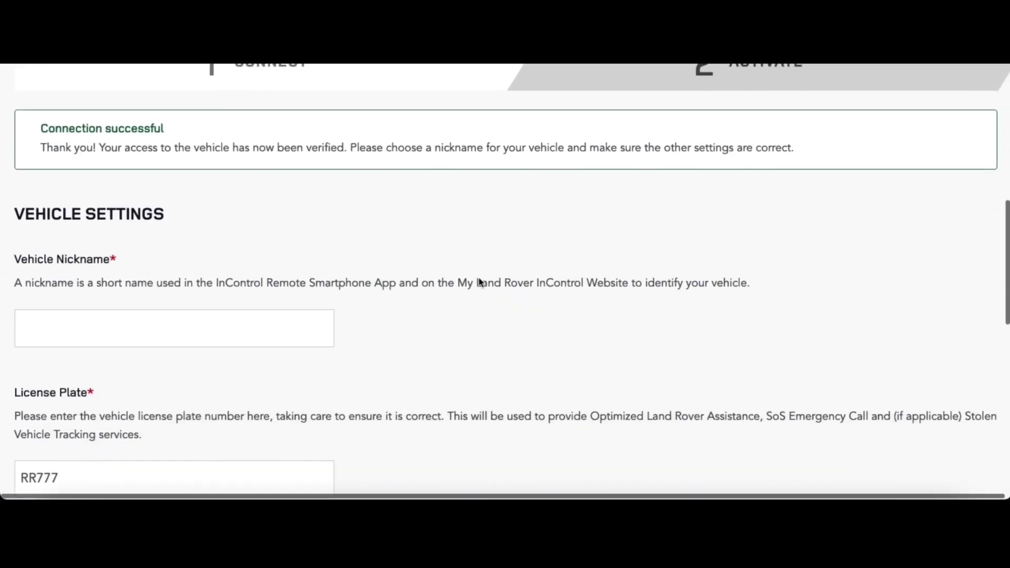
left_click(152, 306)
type("Range Rover")
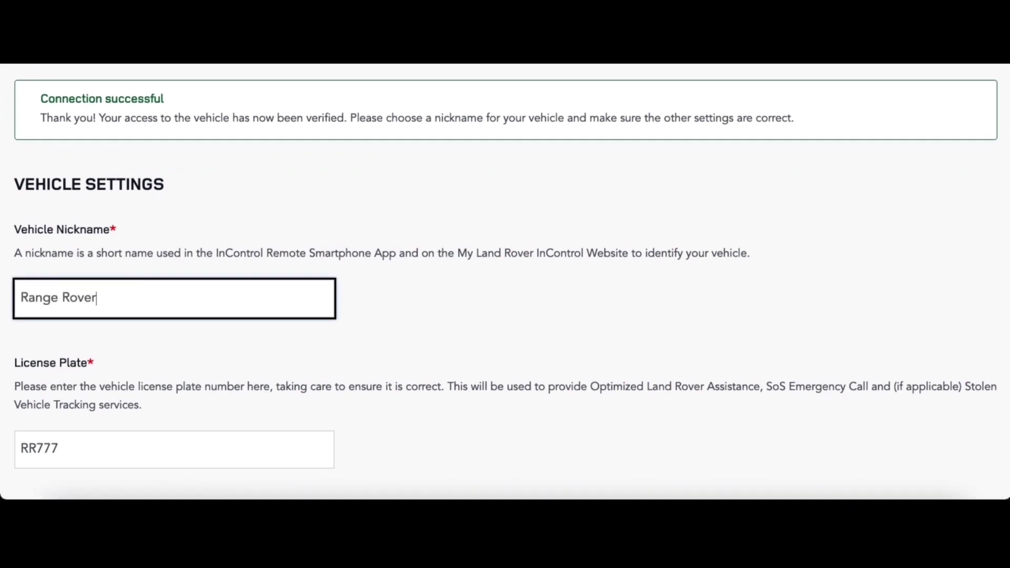
scroll(158, 346, "down", 1)
double_click(131, 424)
scroll(131, 425, "down", 3)
type("jlr warwick")
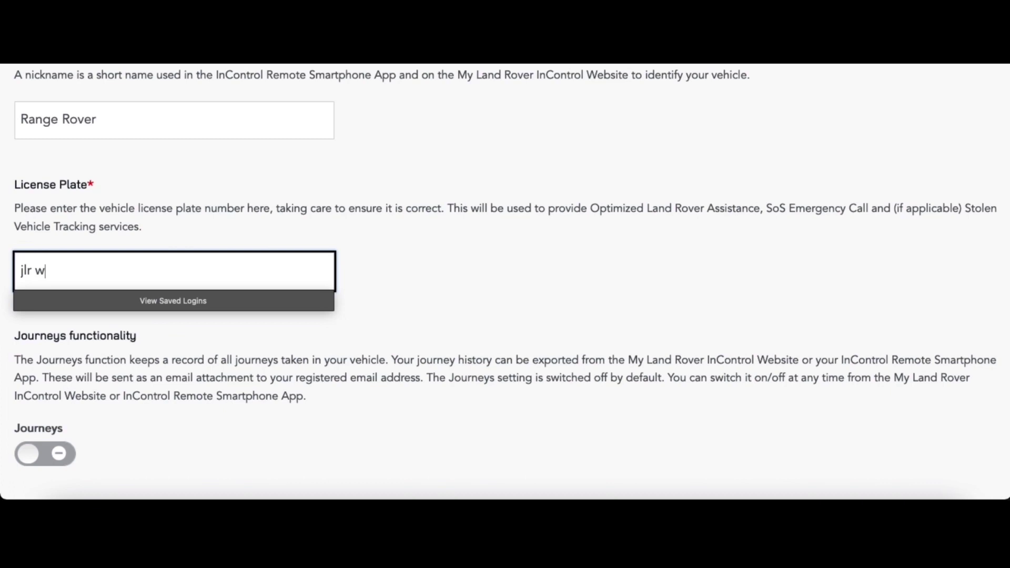
left_click(430, 247)
scroll(277, 354, "down", 3)
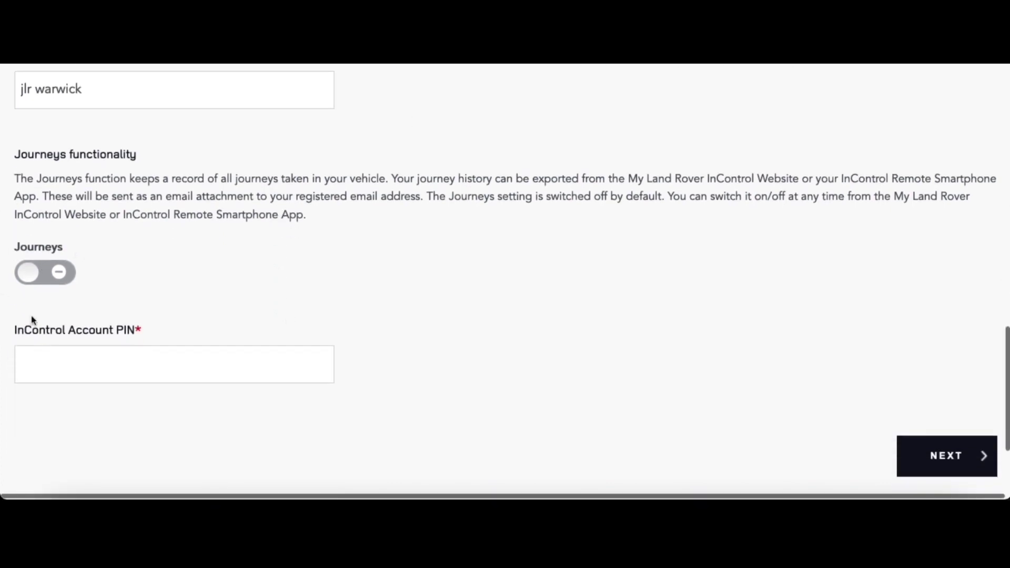
- Leave Journeys recording off, enter the account PIN and submit the vehicle settings
left_click(27, 282)
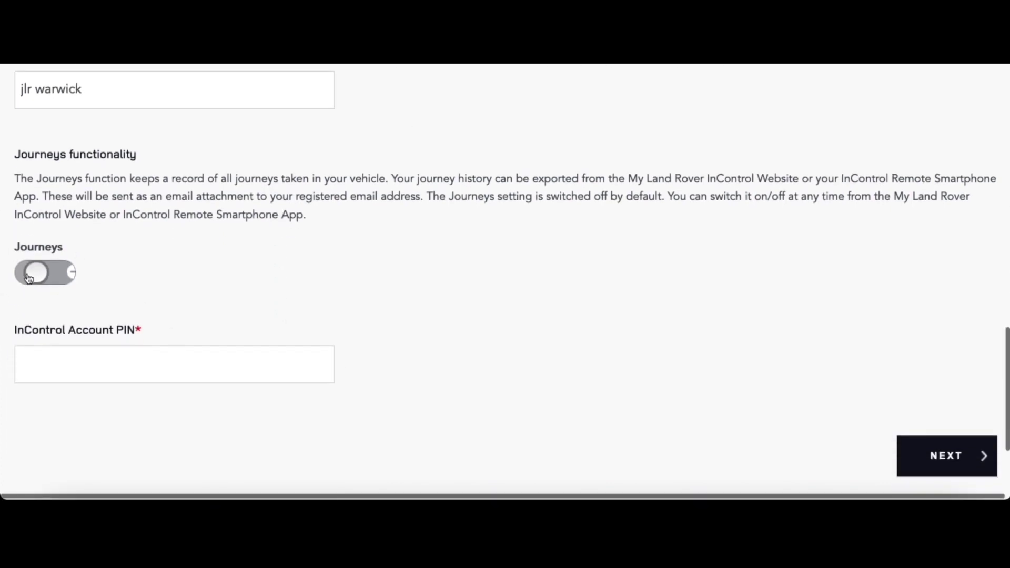
left_click(66, 276)
left_click(84, 353)
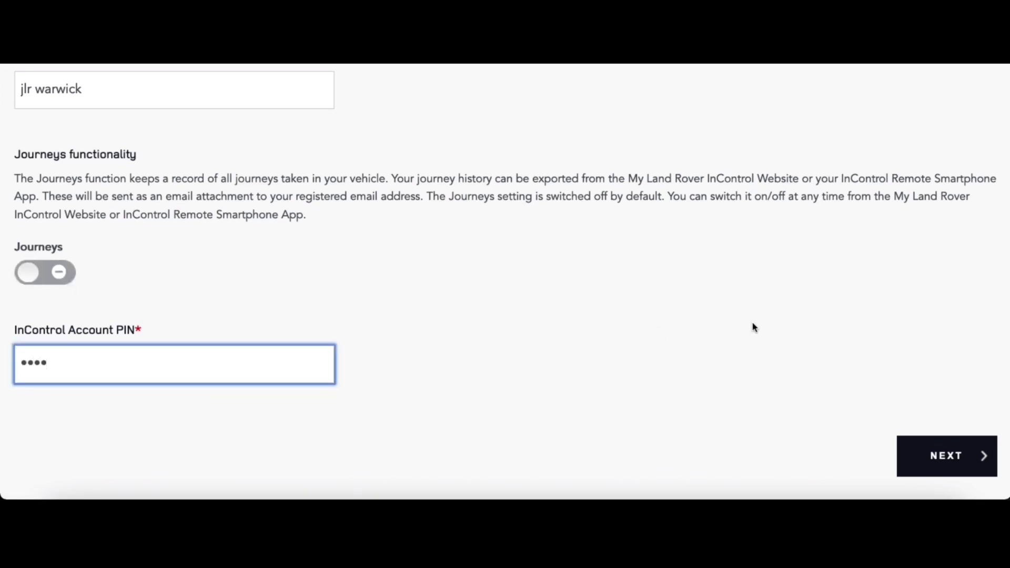
left_click(974, 463)
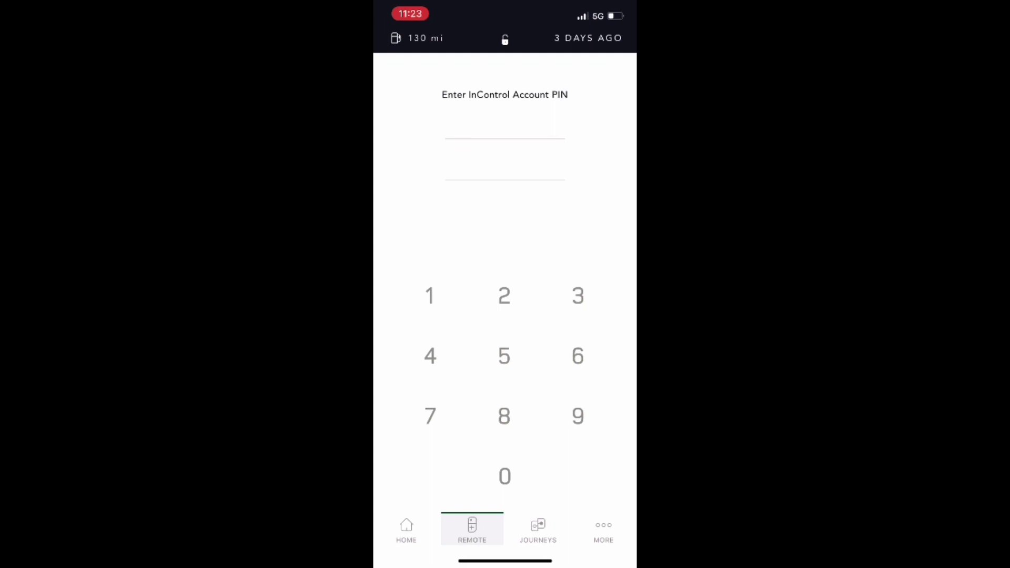
- Unlock the remote controls by entering the four-digit PIN on the keypad
left_click(430, 295)
left_click(505, 295)
left_click(504, 356)
left_click(430, 356)
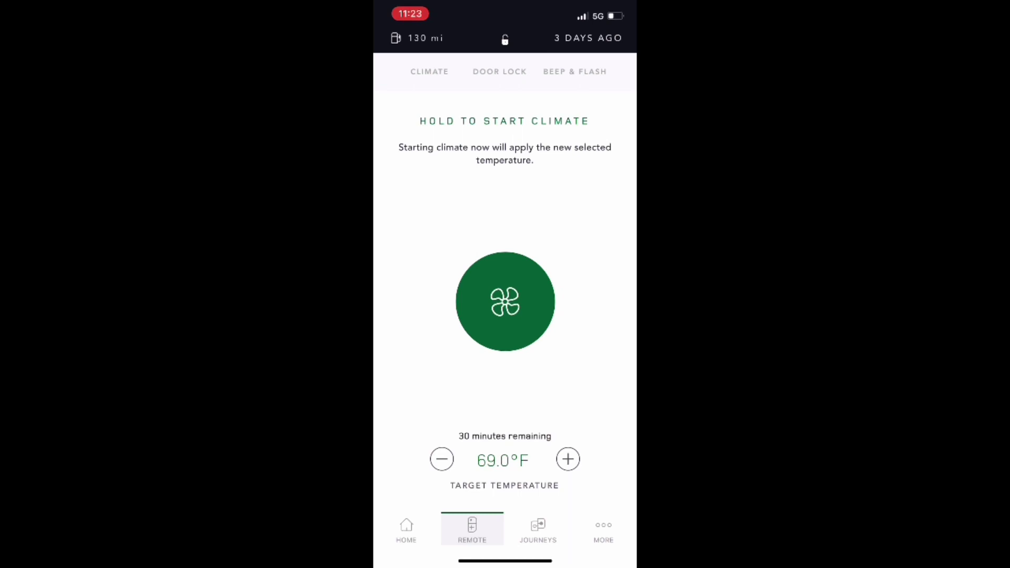
- Raise the target temperature four steps to 77.0°F and start remote climate
left_click(569, 460)
left_click(569, 459)
left_click(568, 460)
left_click(568, 459)
left_click_drag(505, 302, 505, 302)
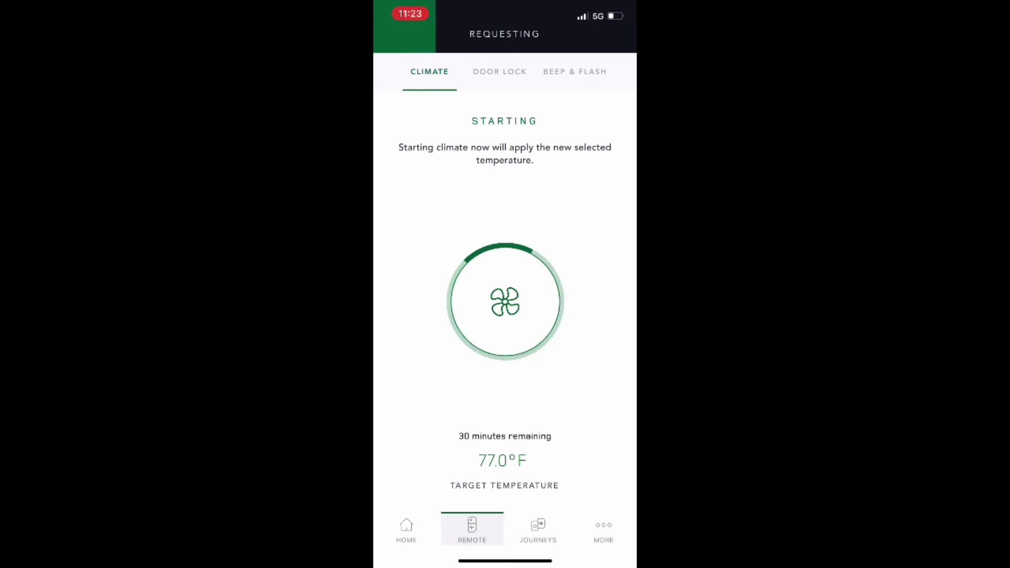
- Lock the car's doors from the Door Lock tab by dragging onto the lock target
left_click(499, 72)
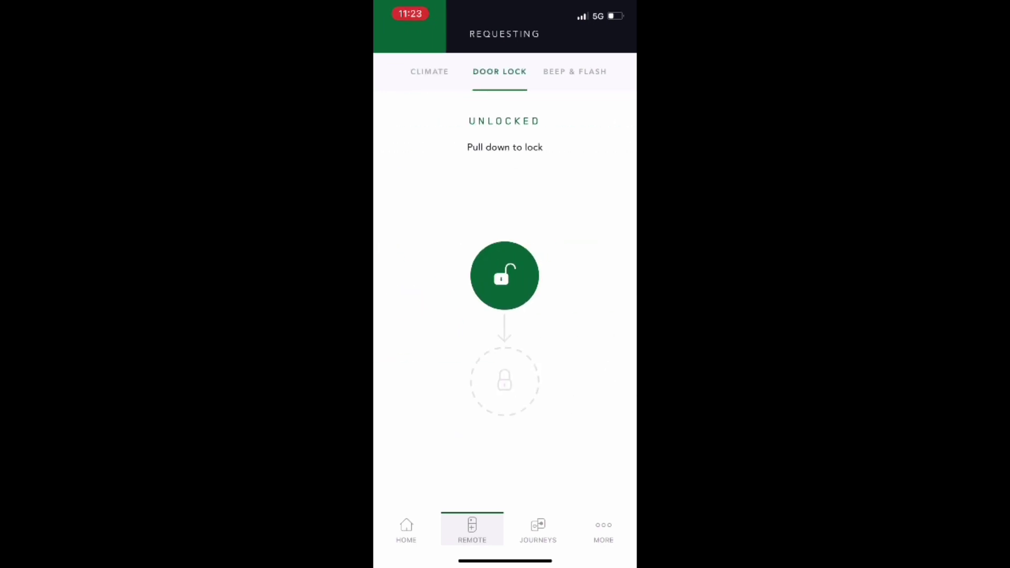
left_click_drag(505, 276, 505, 381)
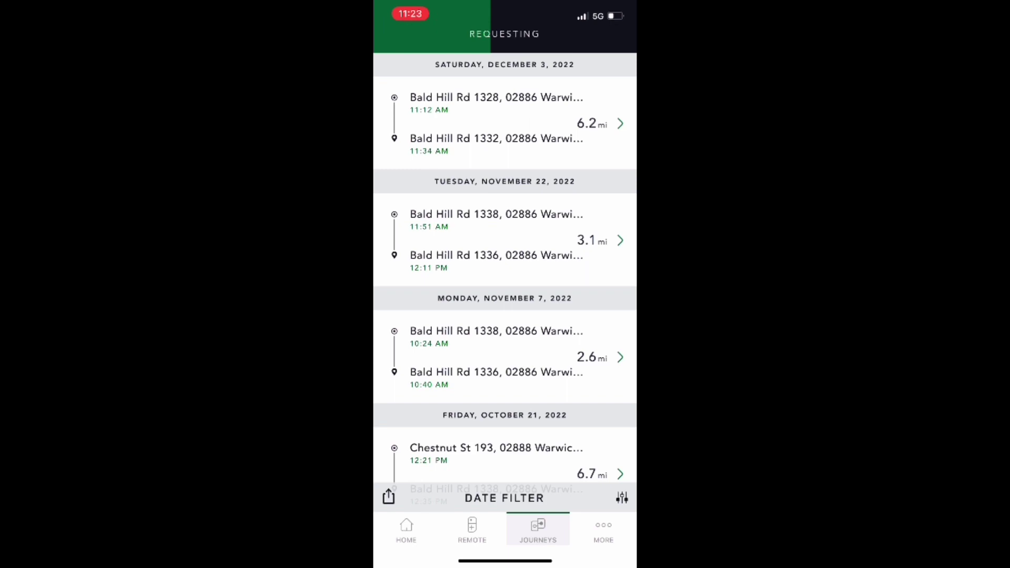
- Browse the More menu's account and vehicle options, then go back Home
left_click(603, 532)
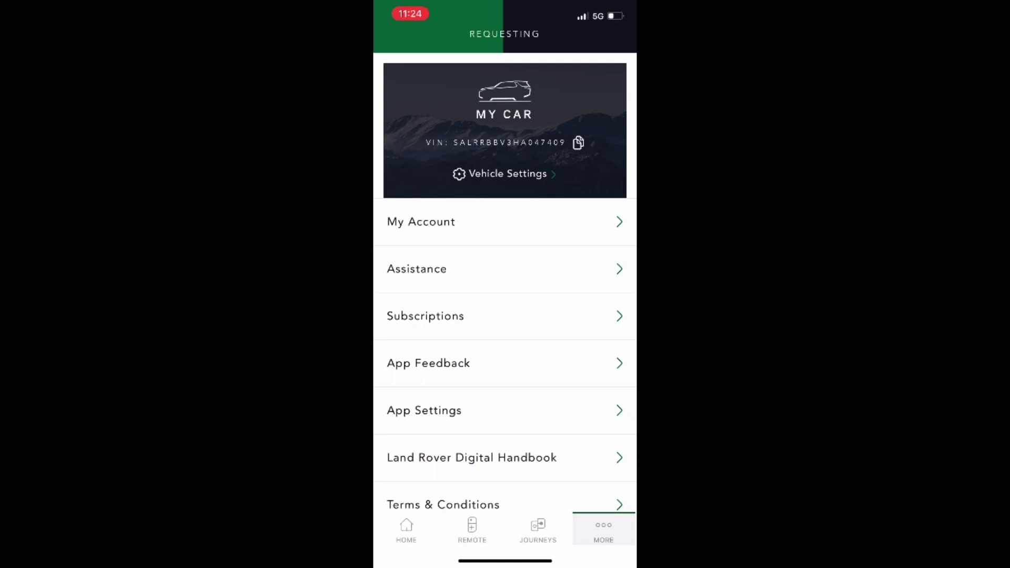
scroll(505, 316, "down", 5)
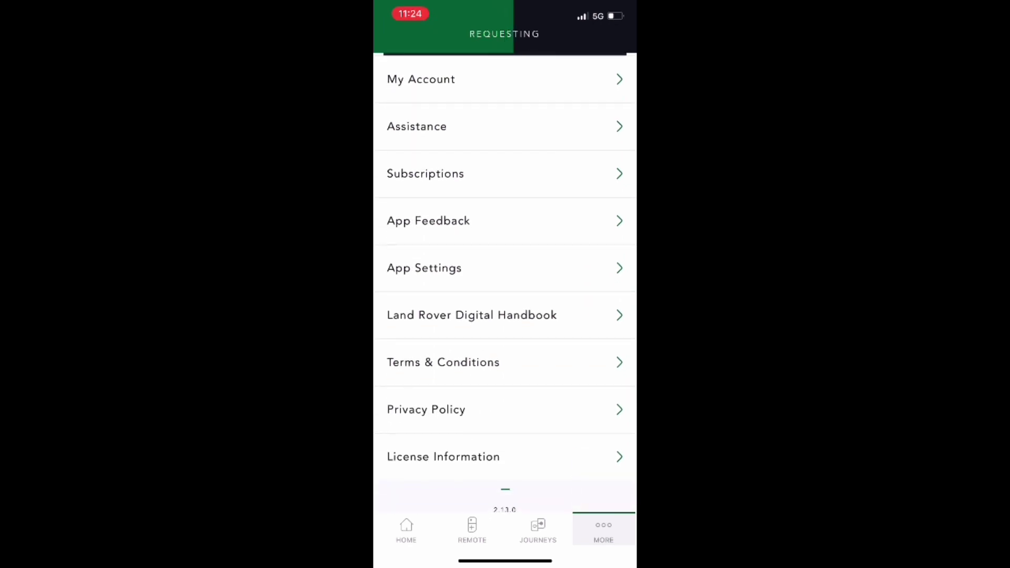
scroll(505, 315, "up", 5)
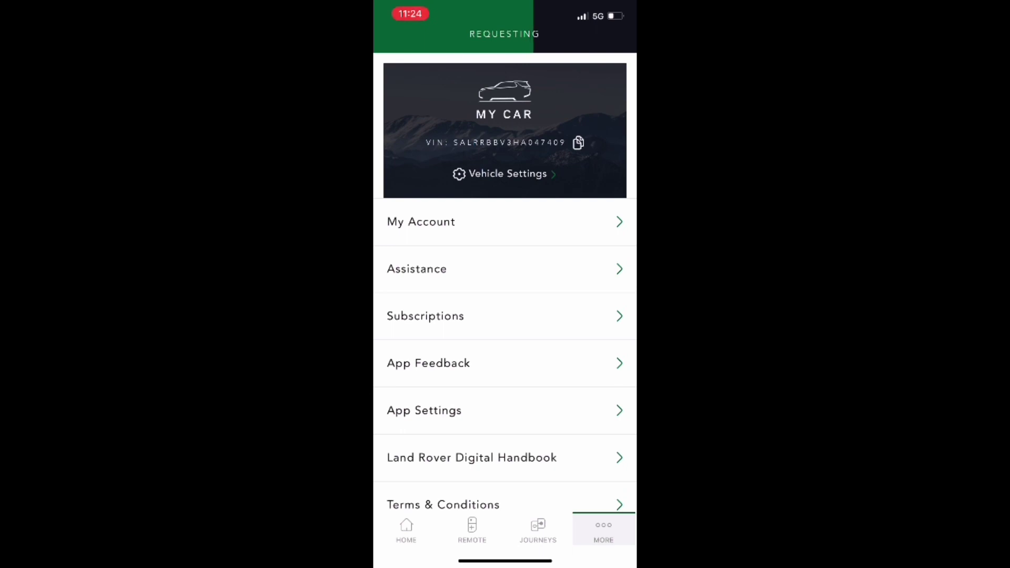
left_click(406, 532)
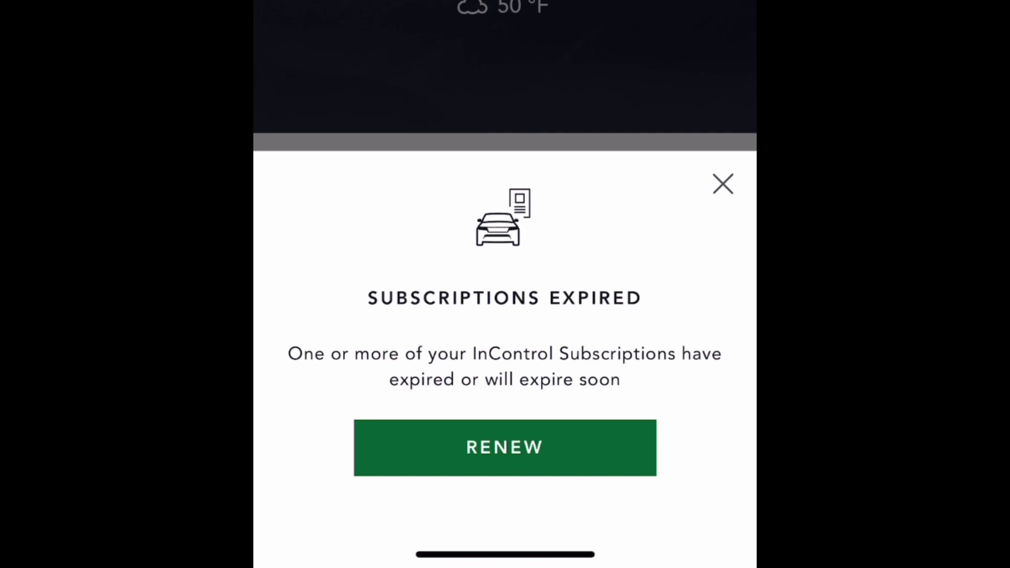
- Scroll the renewal page to review the 12-month InControl Remote & Protect plan for $119.00
scroll(506, 285, "down", 5)
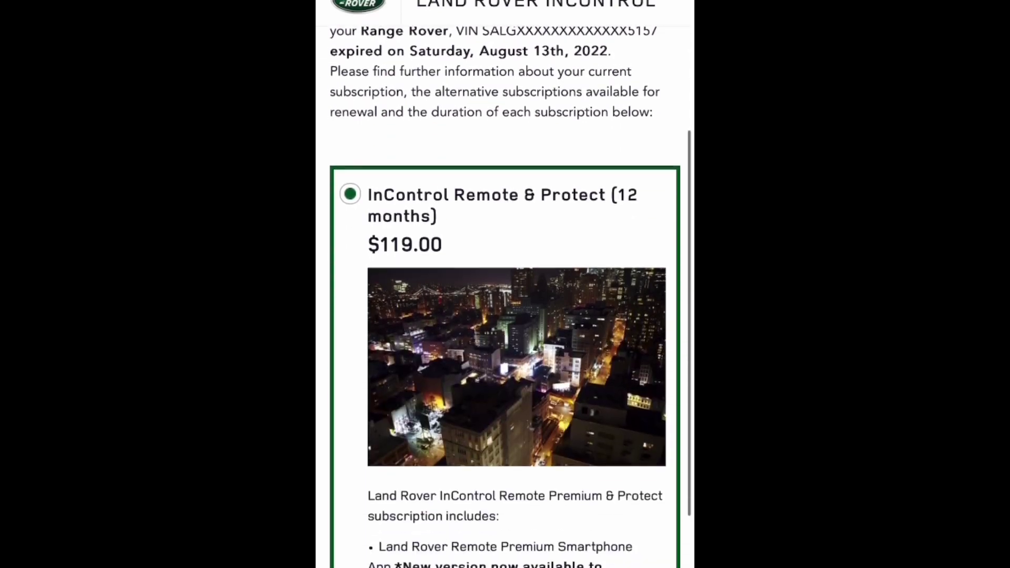
scroll(505, 295, "down", 8)
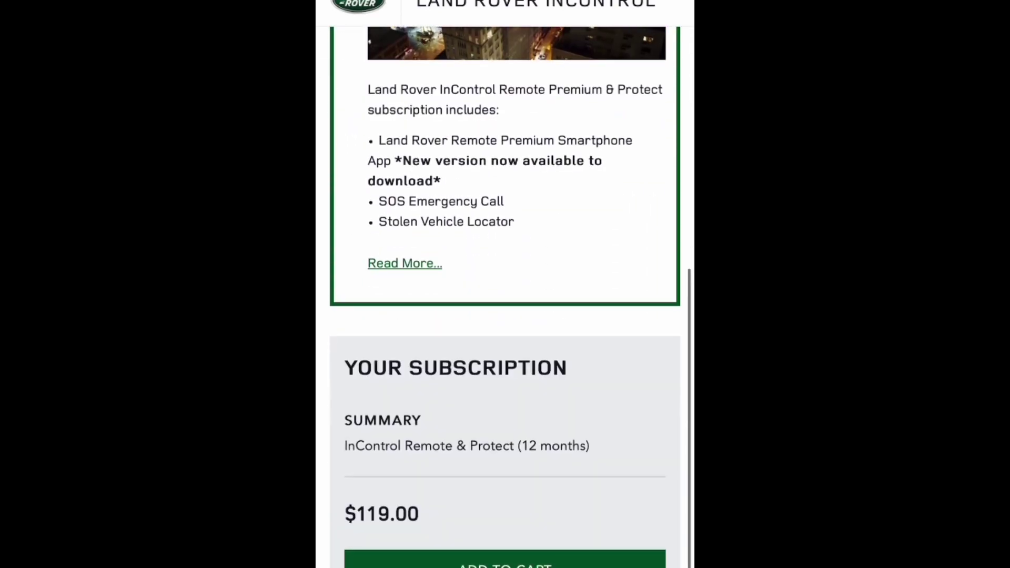
scroll(505, 284, "up", 6)
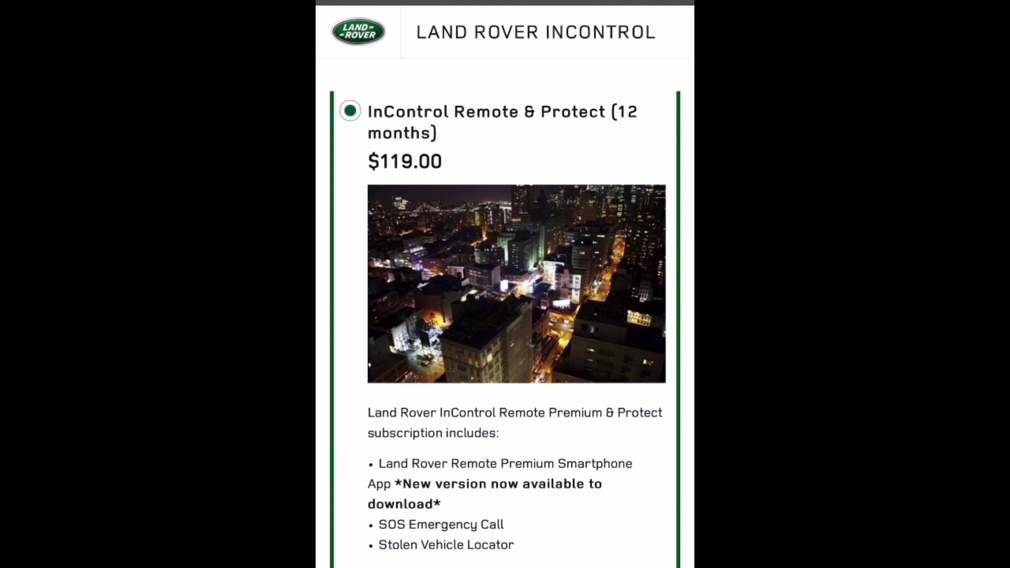